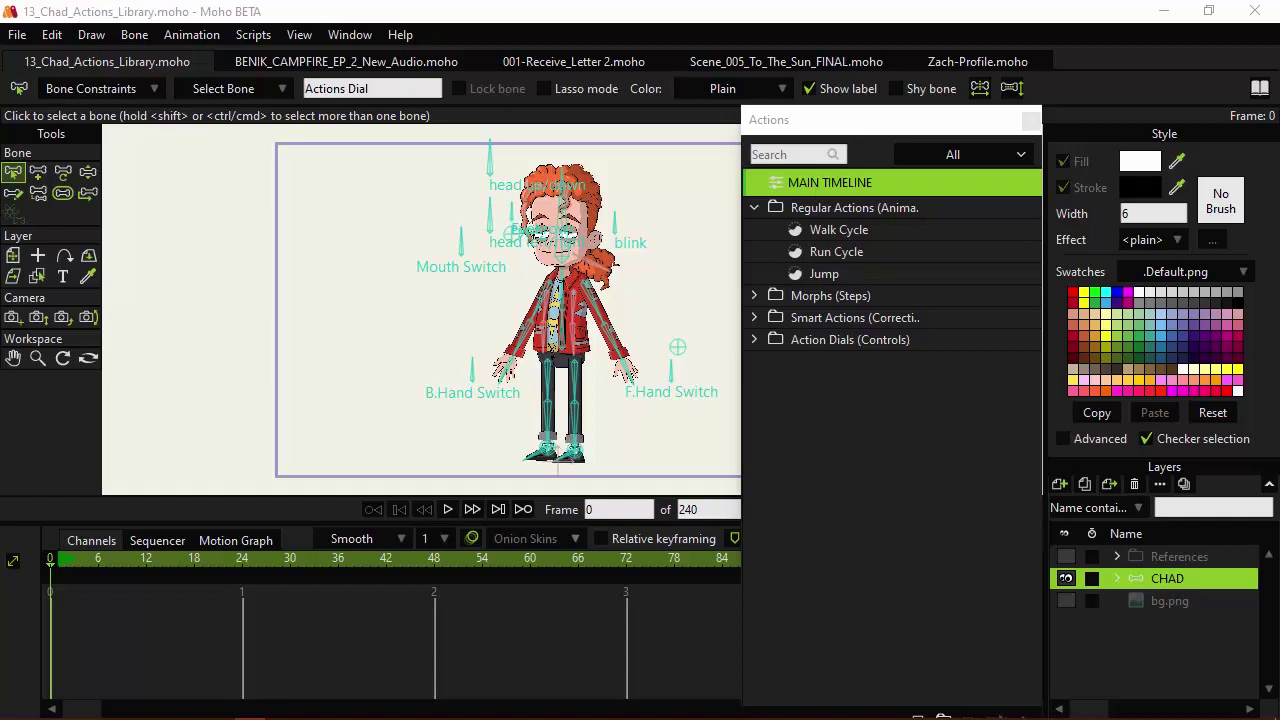
Reframe Chad in the canvas, step to frame 1 and select the Manipulate Bones tool
scroll(503, 349, "up", 4)
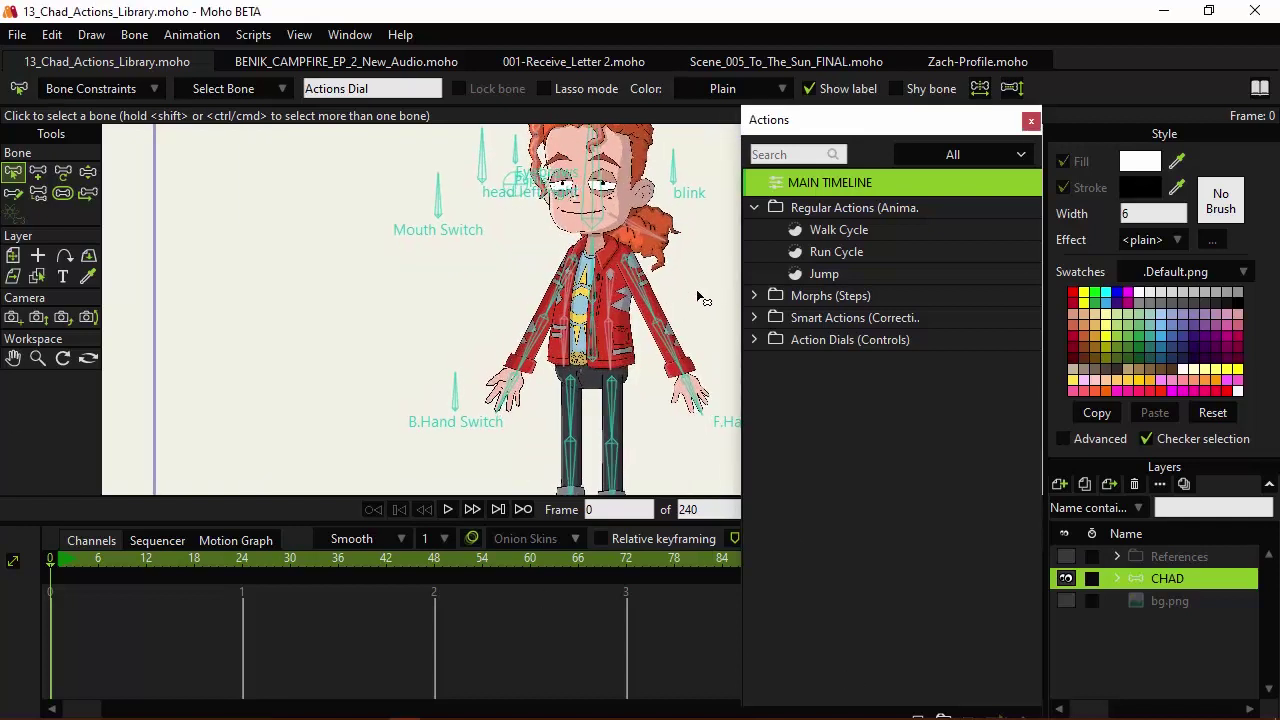
left_click_drag(652, 250, 515, 333)
scroll(515, 333, "down", 1)
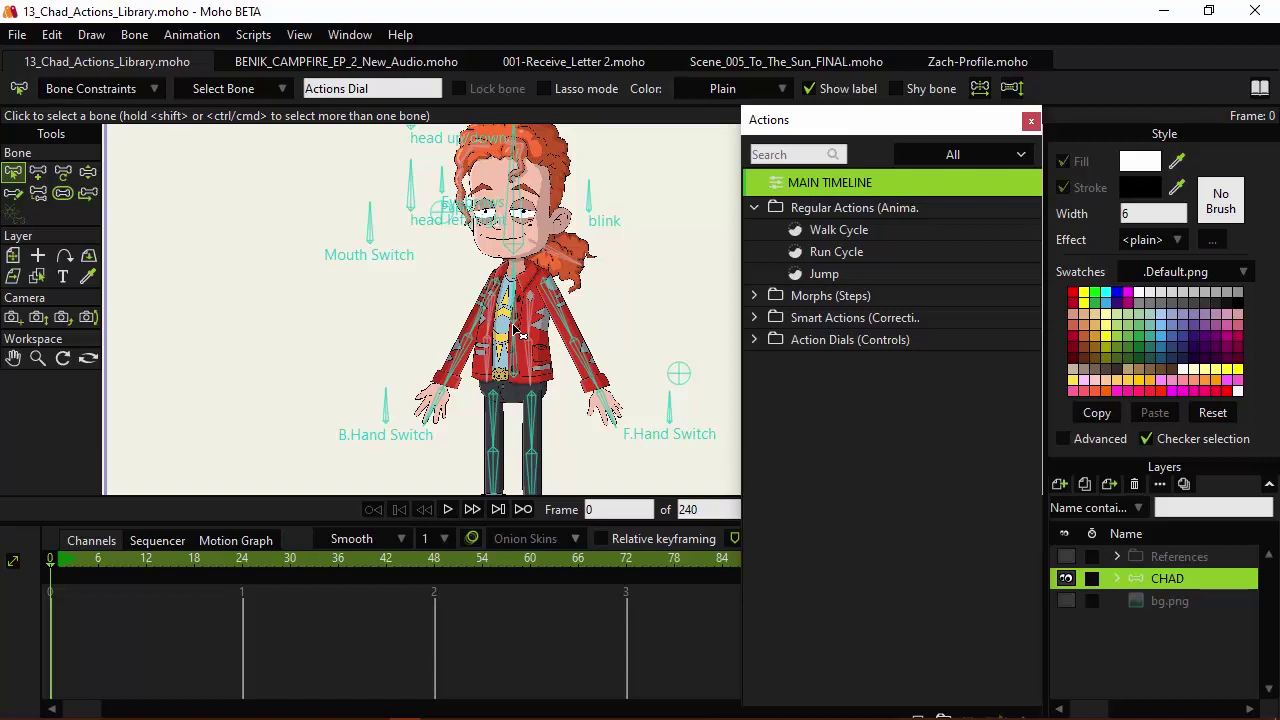
key("ctrl+Right")
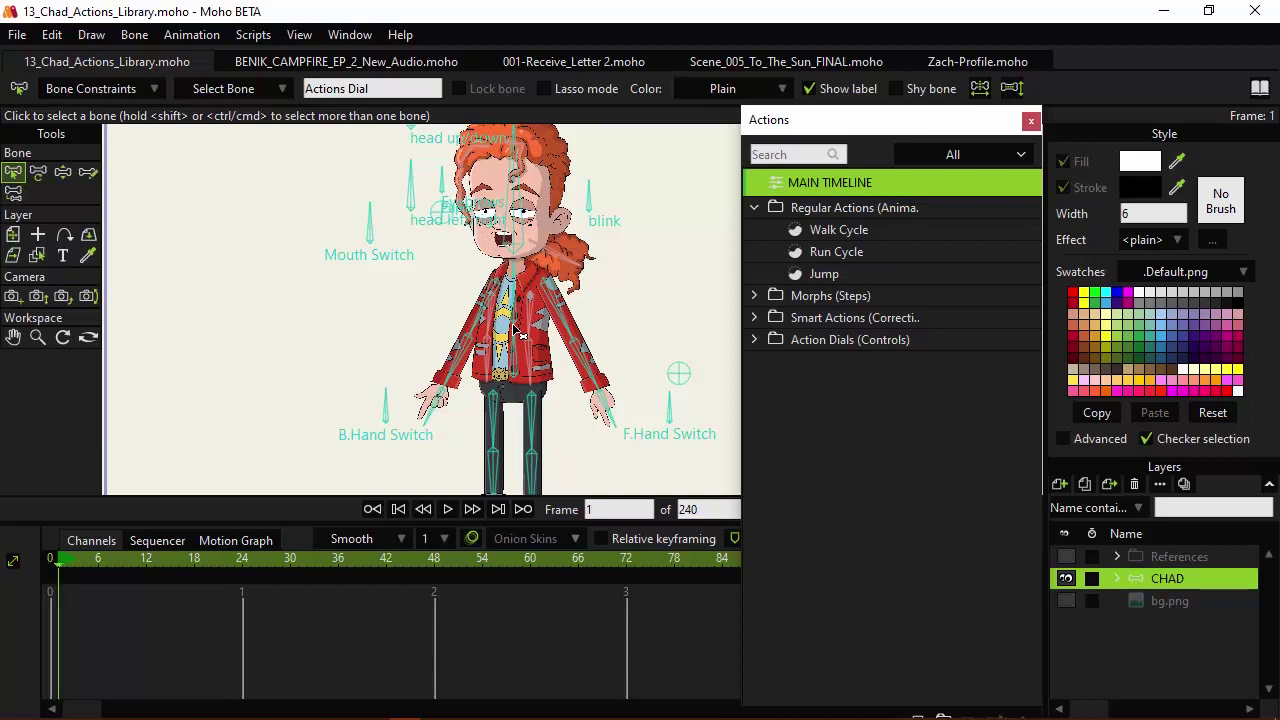
left_click(62, 174)
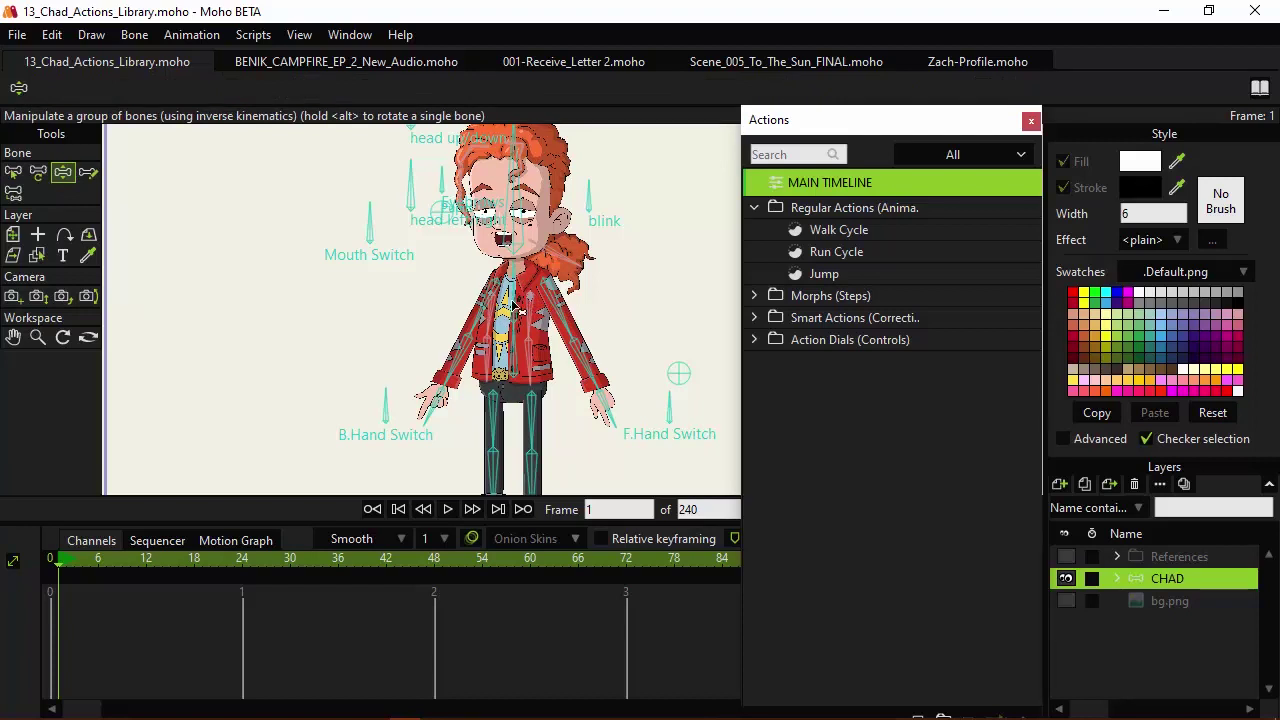
Bend the torso, rest the right hand on the hip, pull the left hand out, lift the left knee, then shift F.Hand
left_click_drag(510, 305, 513, 312)
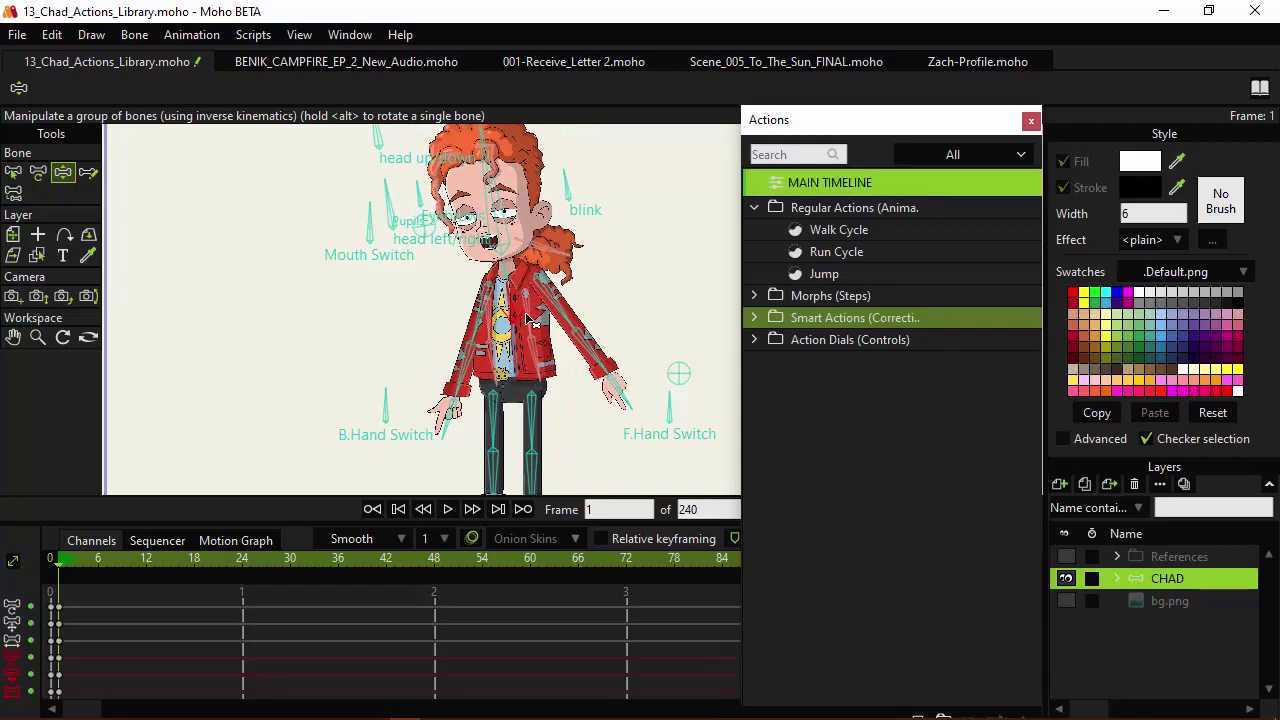
left_click_drag(600, 352, 540, 302)
left_click_drag(447, 408, 371, 343)
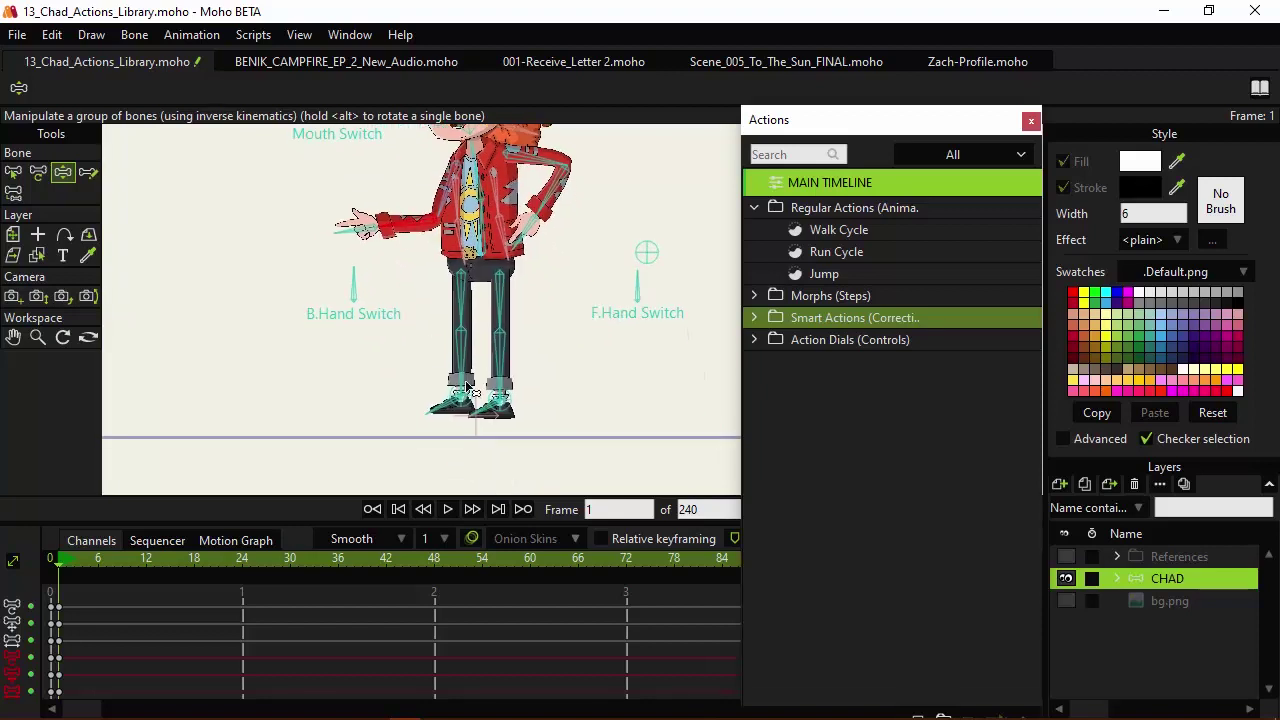
left_click_drag(470, 392, 460, 357)
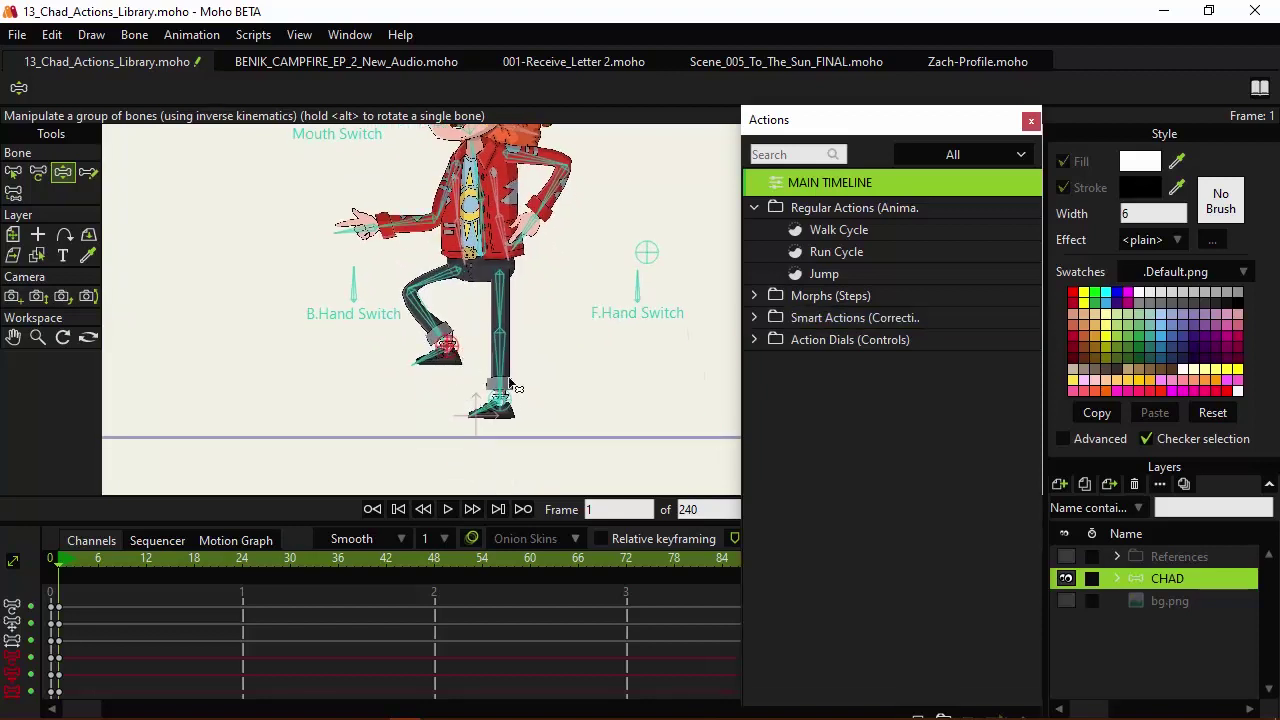
scroll(527, 360, "up", 3)
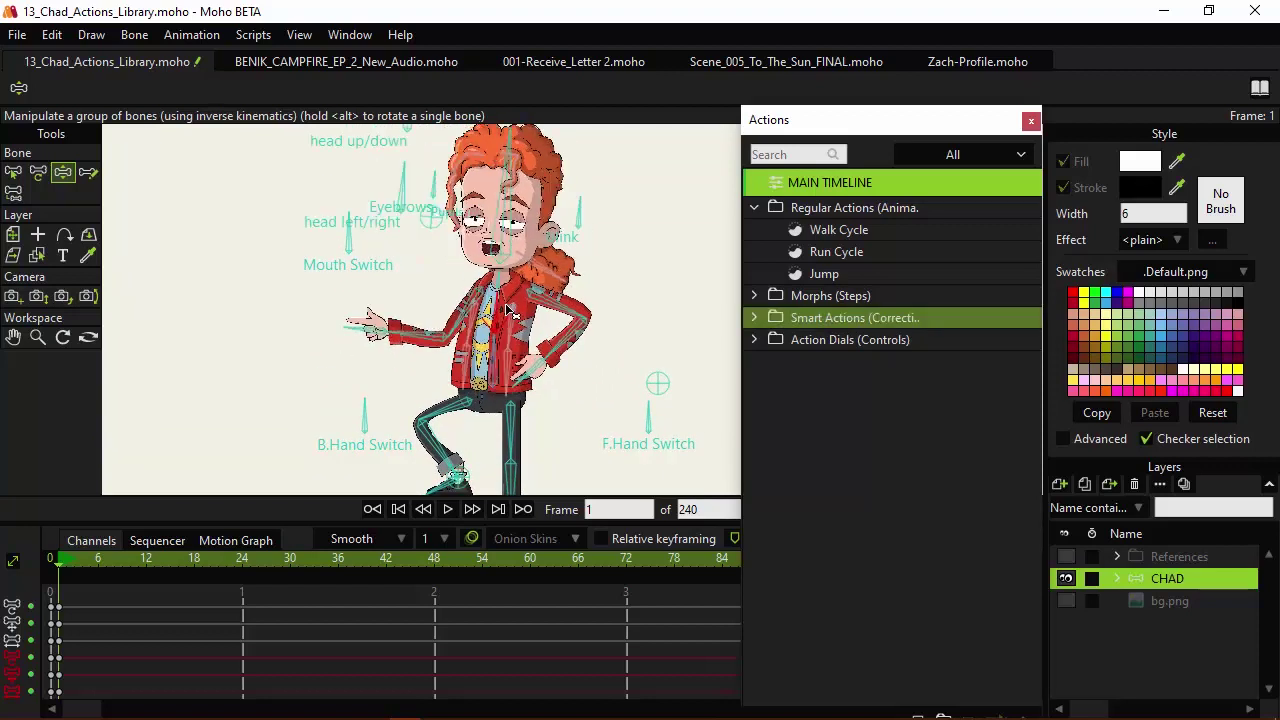
mouse_move(657, 383)
left_mouse_down()
mouse_move(665, 424)
mouse_move(650, 376)
left_mouse_up()
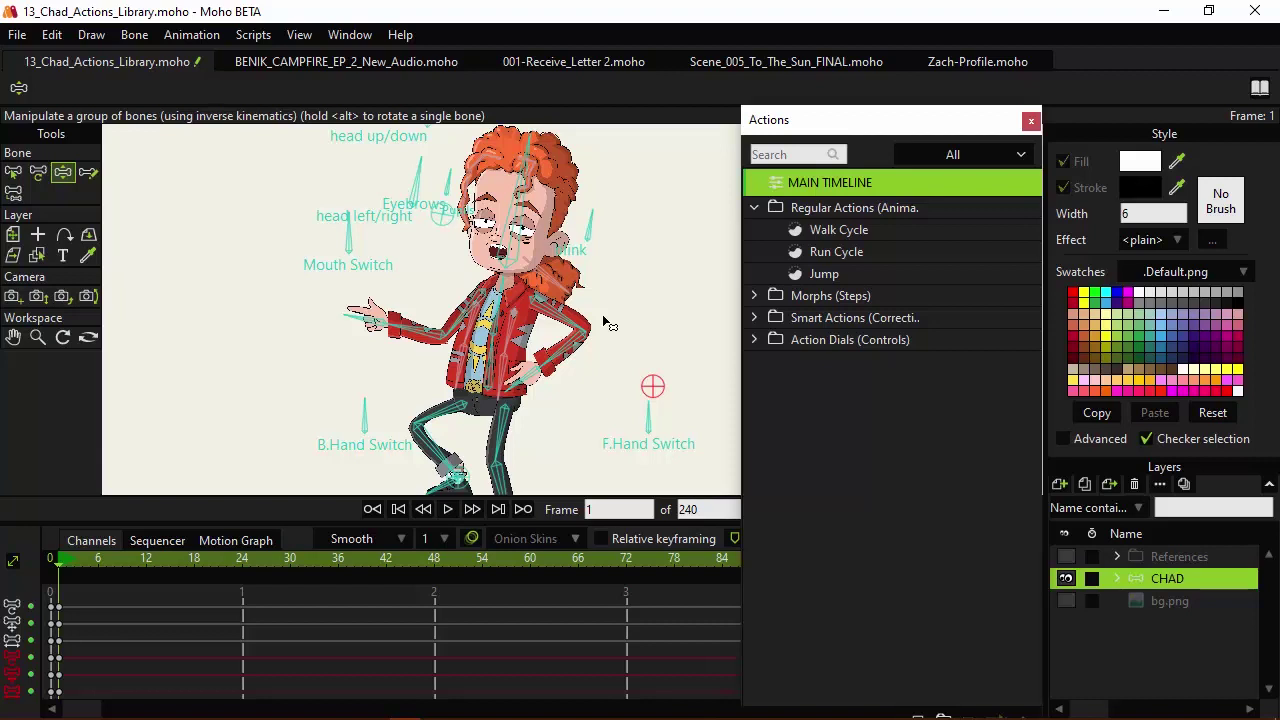
Straighten the leg so both feet touch the ground, then test a crouch with the F.Hand Switch target
scroll(538, 342, "down", 3)
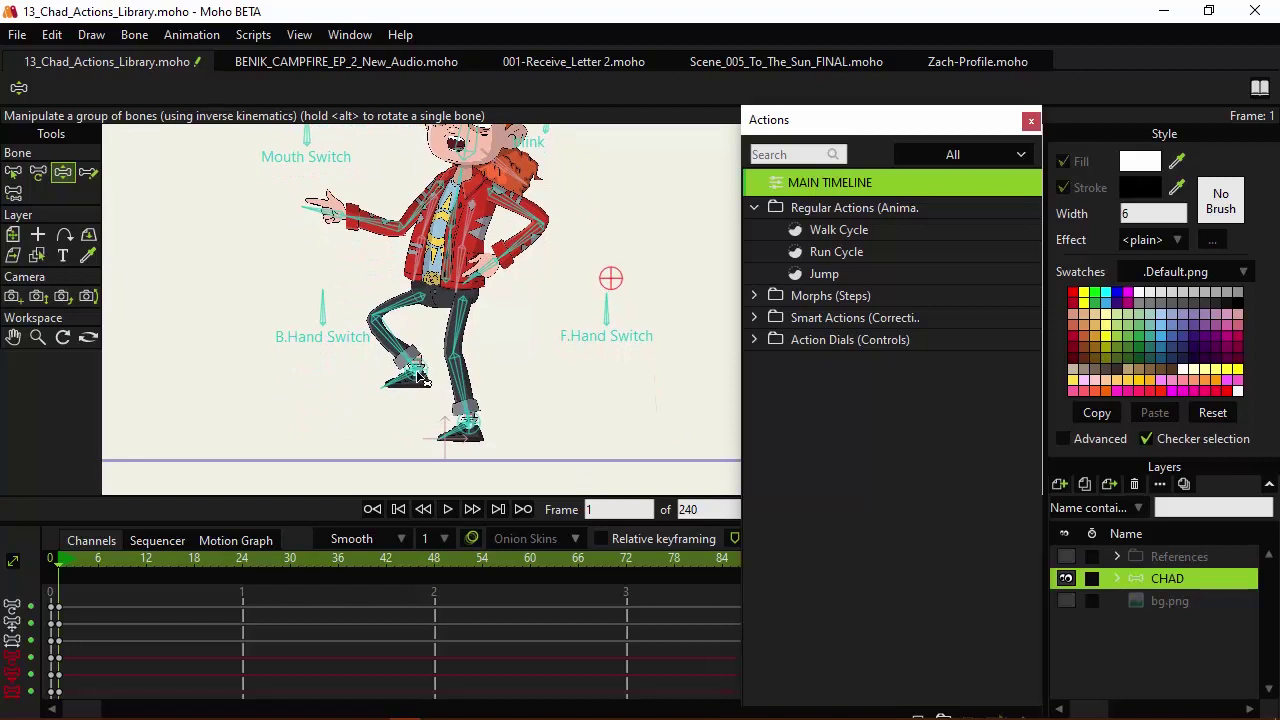
left_click_drag(420, 377, 414, 424)
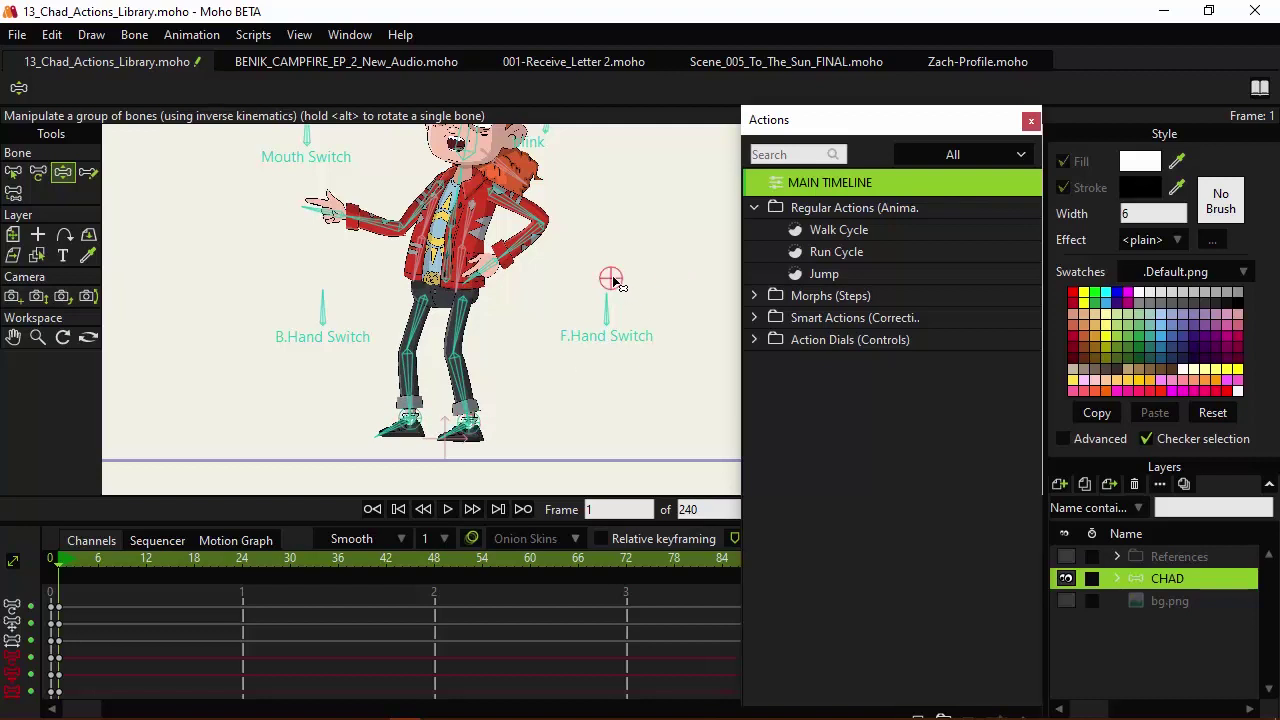
left_click_drag(613, 284, 612, 308)
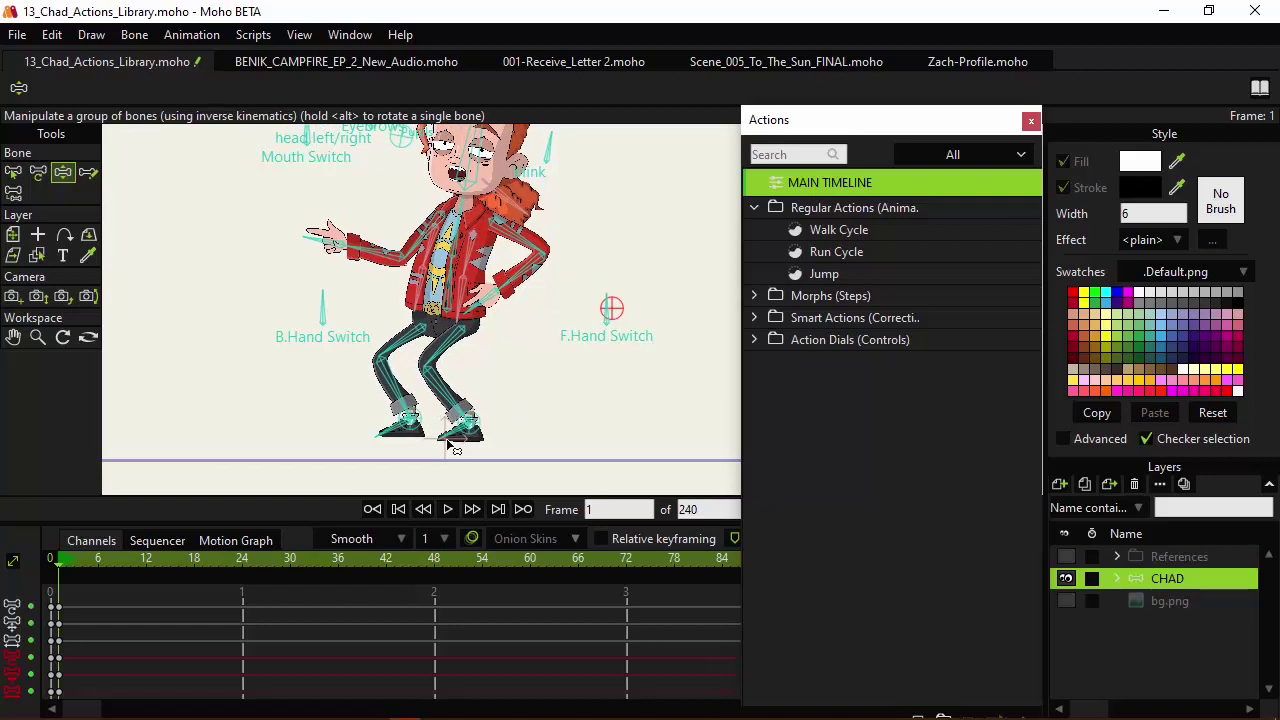
mouse_move(614, 310)
left_mouse_down()
mouse_move(631, 294)
mouse_move(627, 323)
mouse_move(611, 314)
left_mouse_up()
Settle Chad into a slight crouching lean via F.Hand Switch, lower the arm, and move the Actions list aside
left_click_drag(455, 292, 438, 290)
left_click(616, 310)
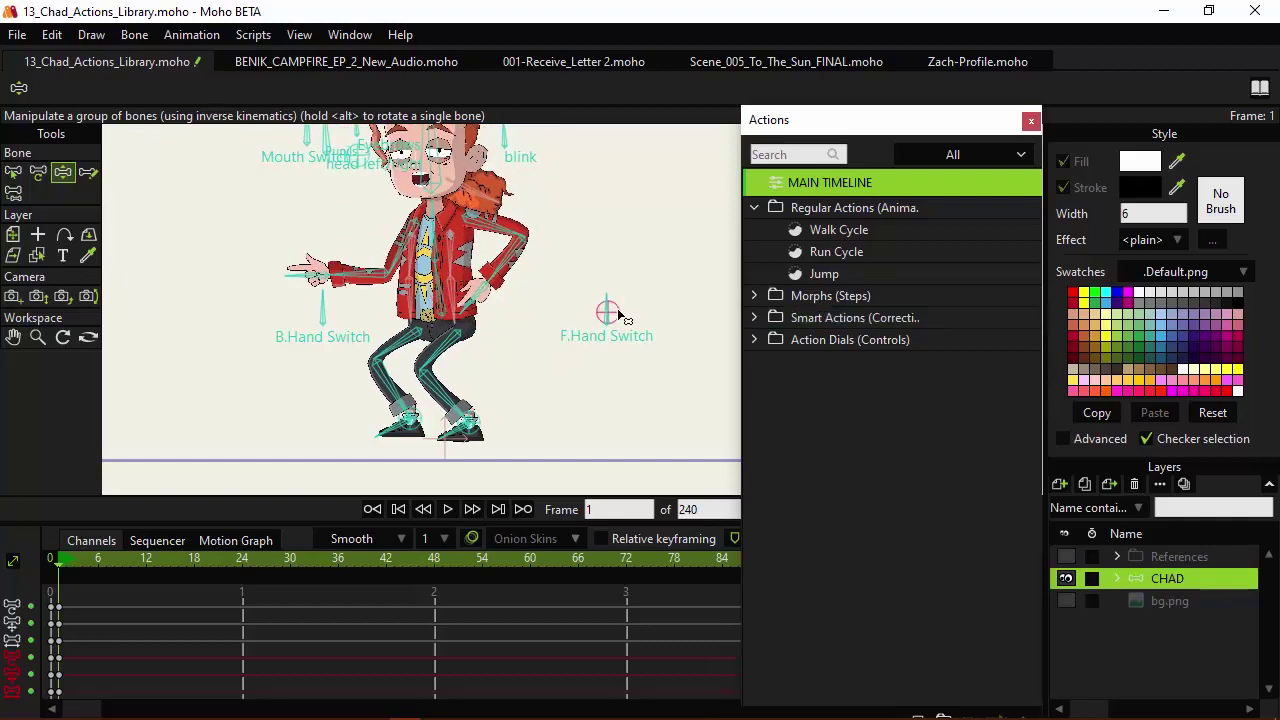
left_click_drag(618, 312, 614, 289)
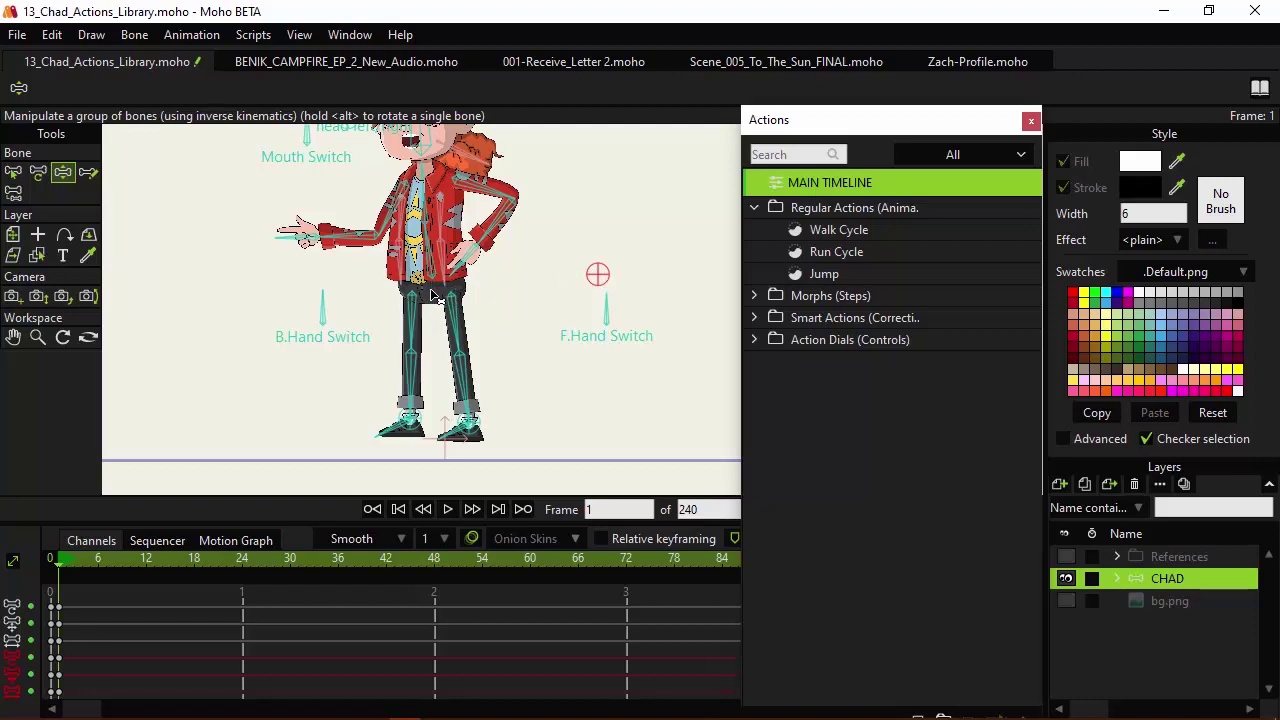
left_click_drag(600, 274, 596, 331)
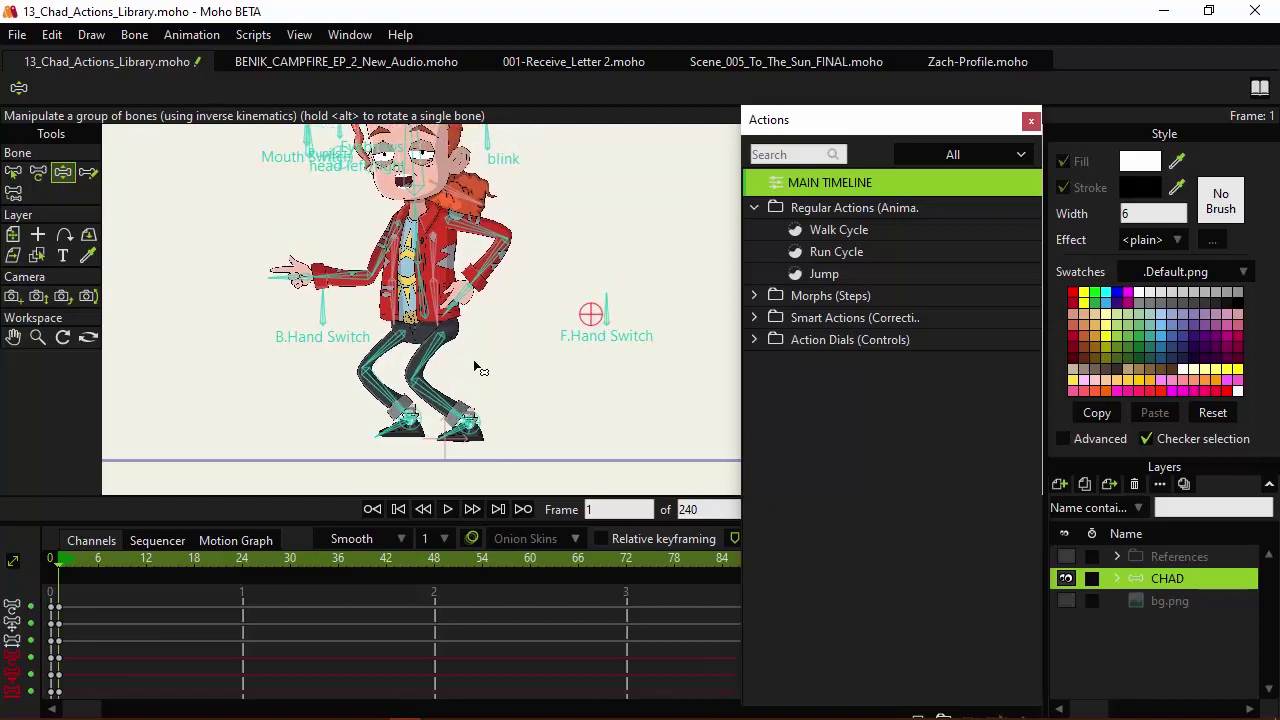
scroll(503, 349, "up", 3)
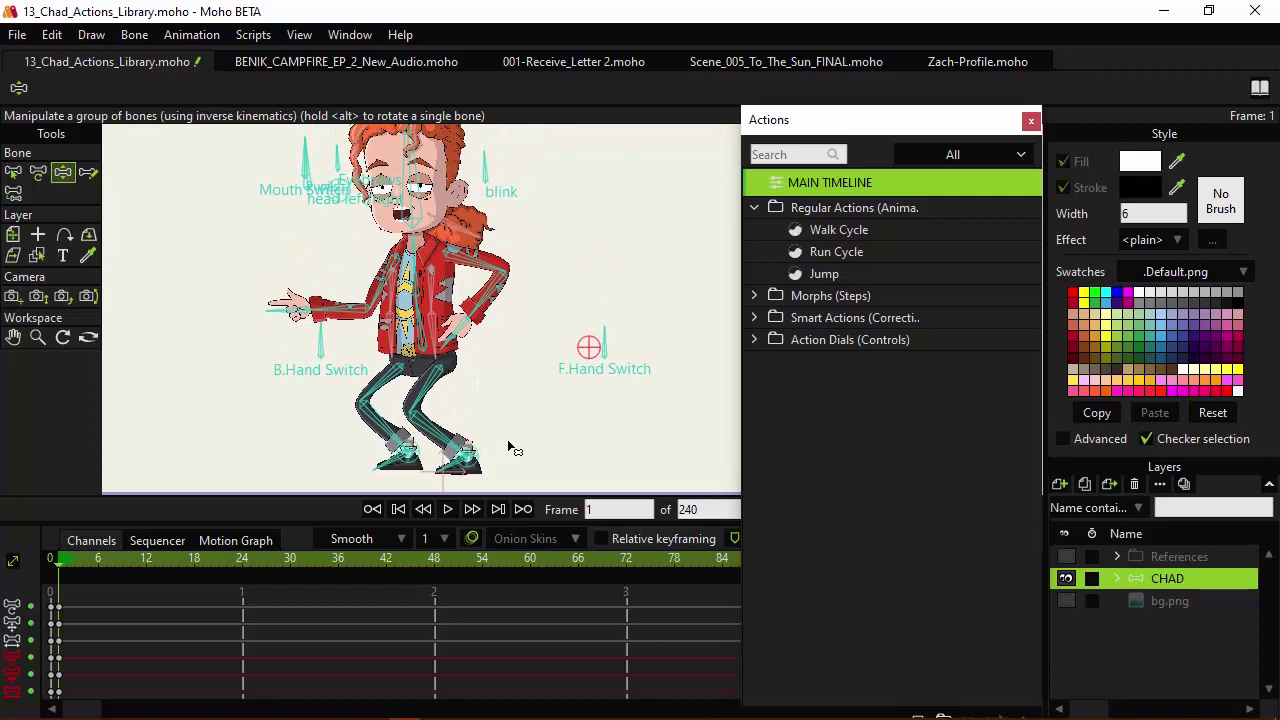
left_click_drag(595, 355, 622, 336)
scroll(590, 347, "up", 5)
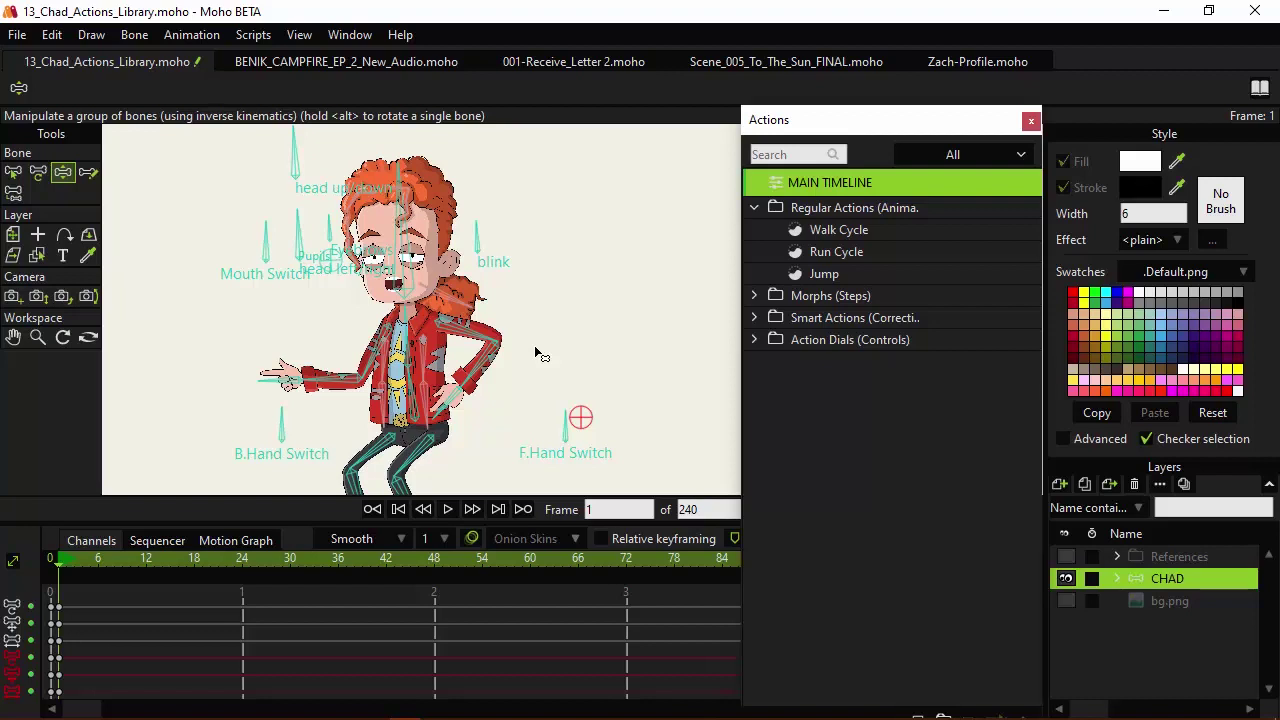
left_click_drag(486, 377, 477, 443)
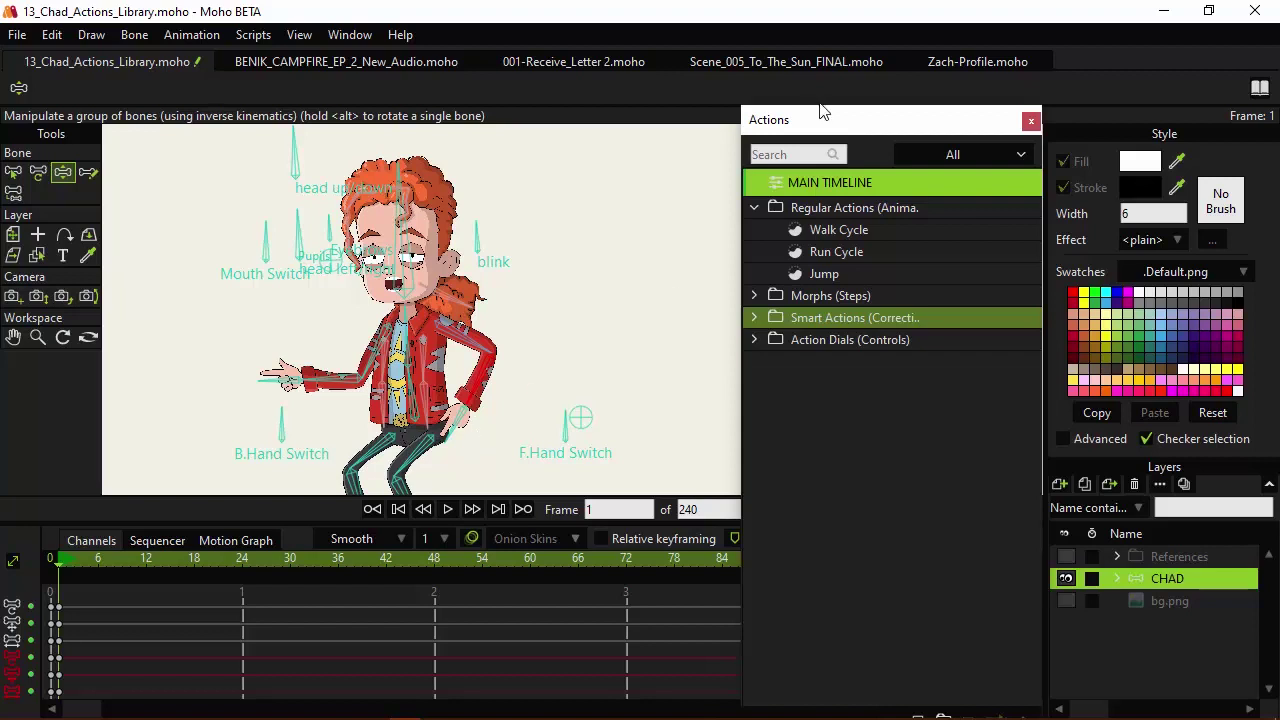
left_click_drag(829, 115, 933, 74)
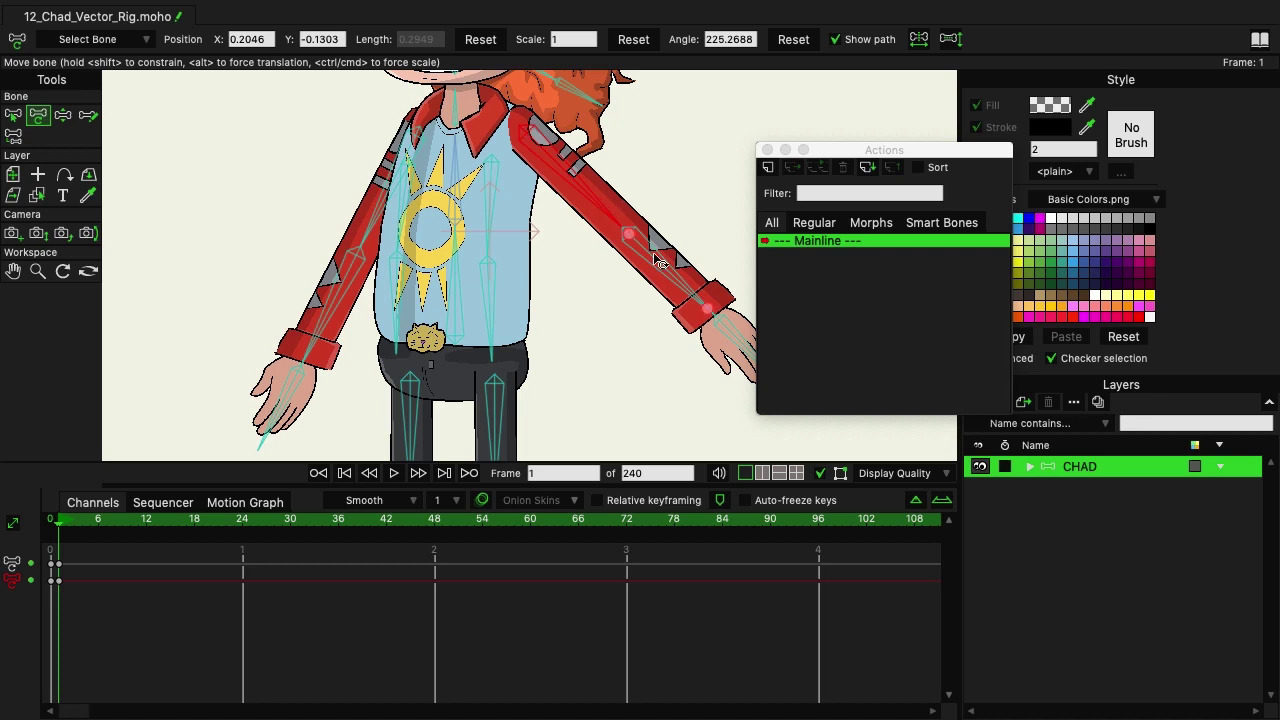
Bend the right arm to the hip, then in the F.Forearm action round the forearm tip and inner curve
left_click_drag(659, 263, 590, 232)
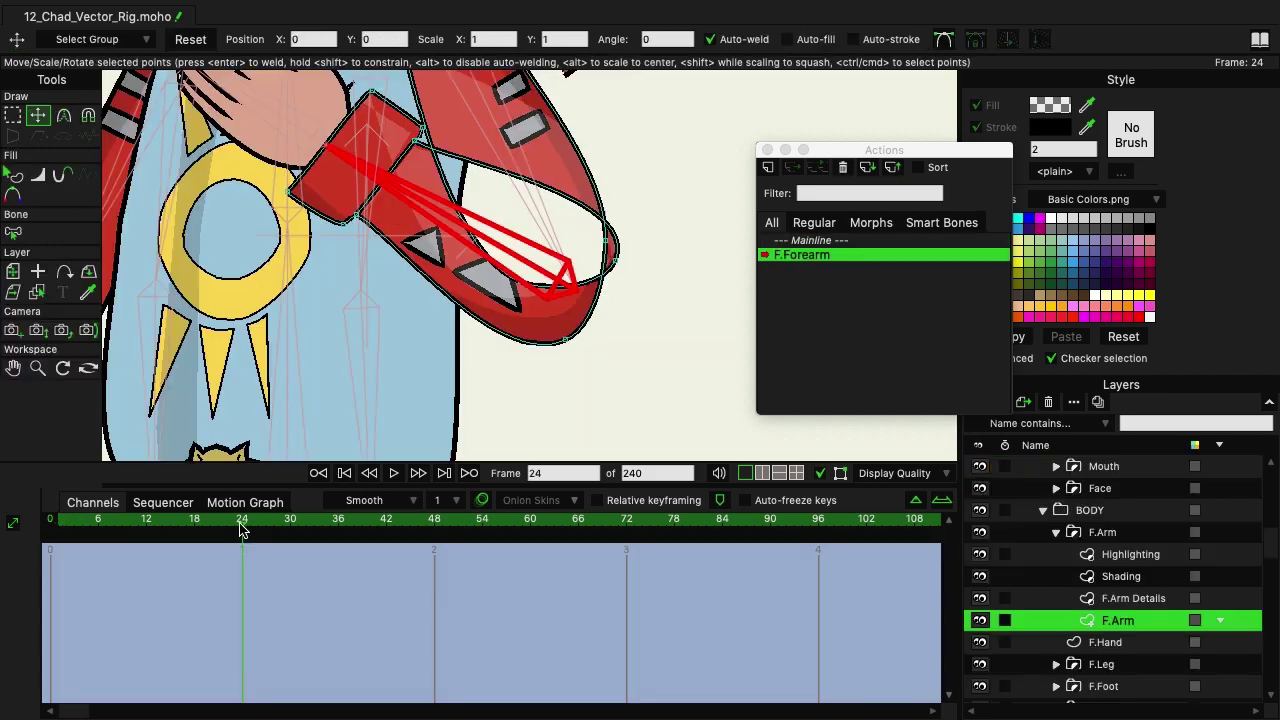
mouse_move(242, 528)
left_mouse_down()
mouse_move(140, 530)
mouse_move(258, 528)
mouse_move(246, 530)
left_mouse_up()
left_click_drag(621, 268, 554, 240)
scroll(552, 300, "up", 5)
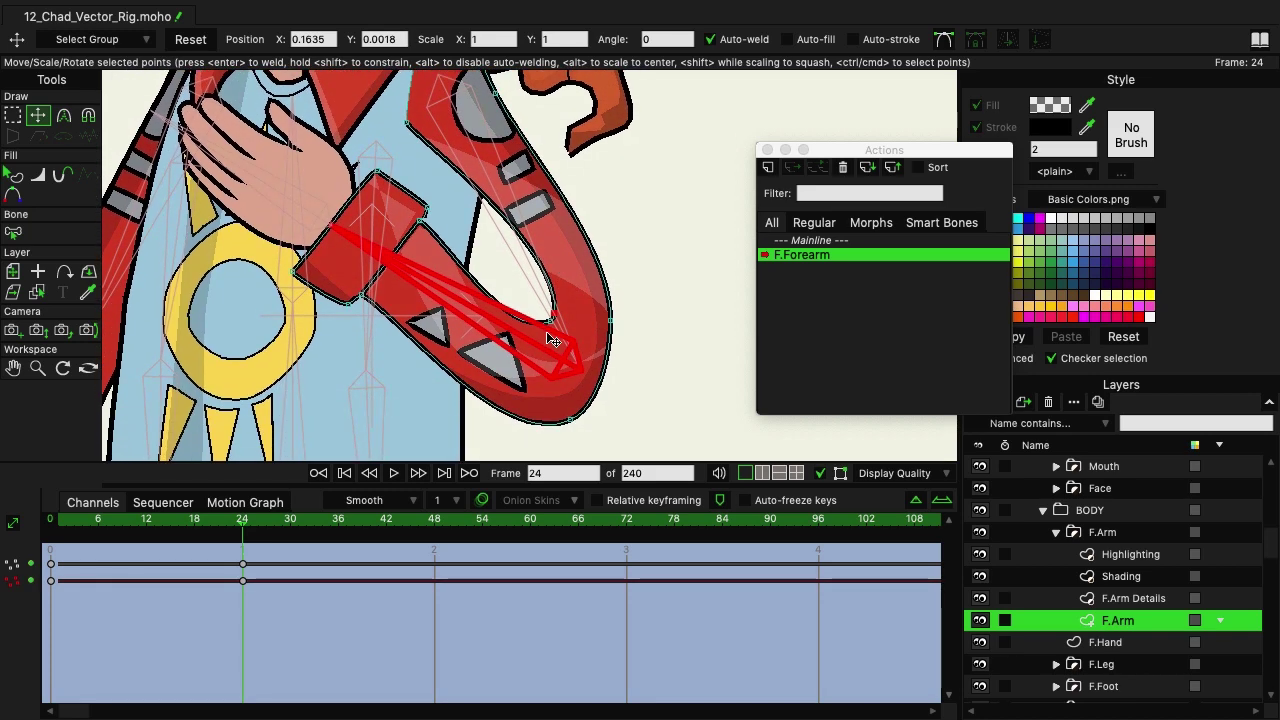
mouse_move(548, 338)
left_mouse_down()
mouse_move(538, 332)
mouse_move(556, 322)
left_mouse_up()
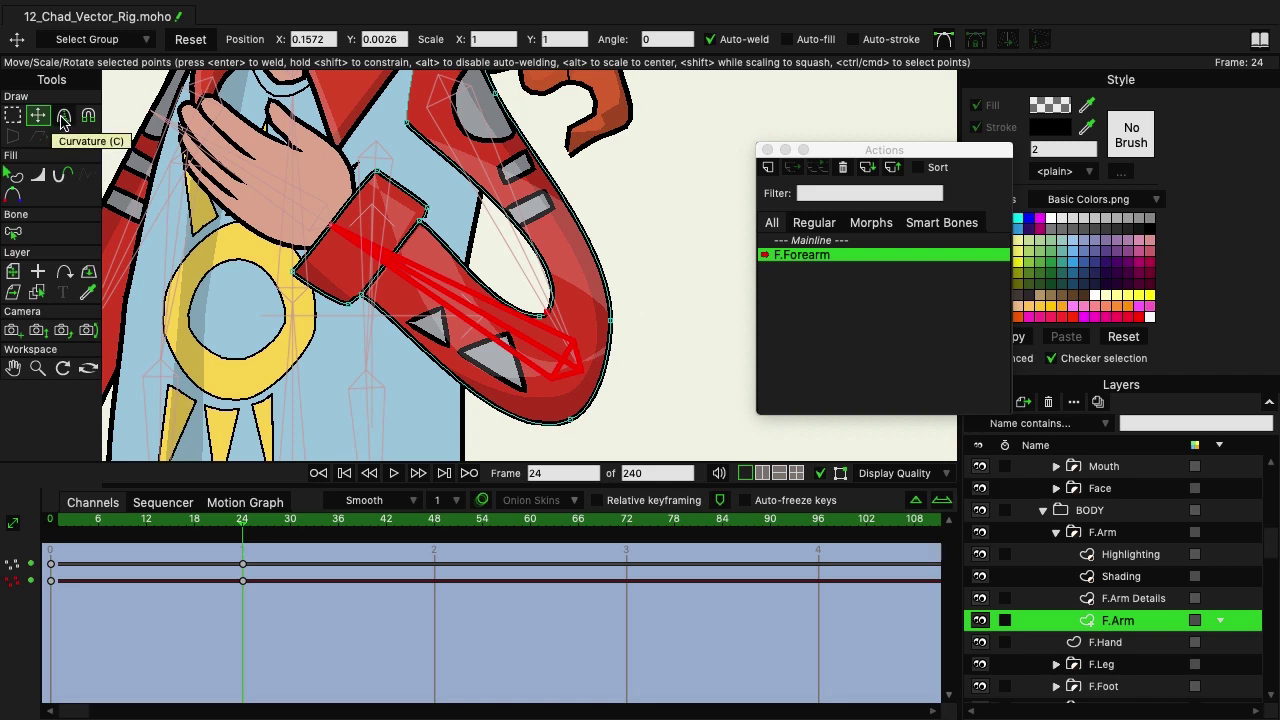
At frame 6, pull the forearm's bottom point up and right and adjust its upper-right point
scroll(315, 424, "down", 3)
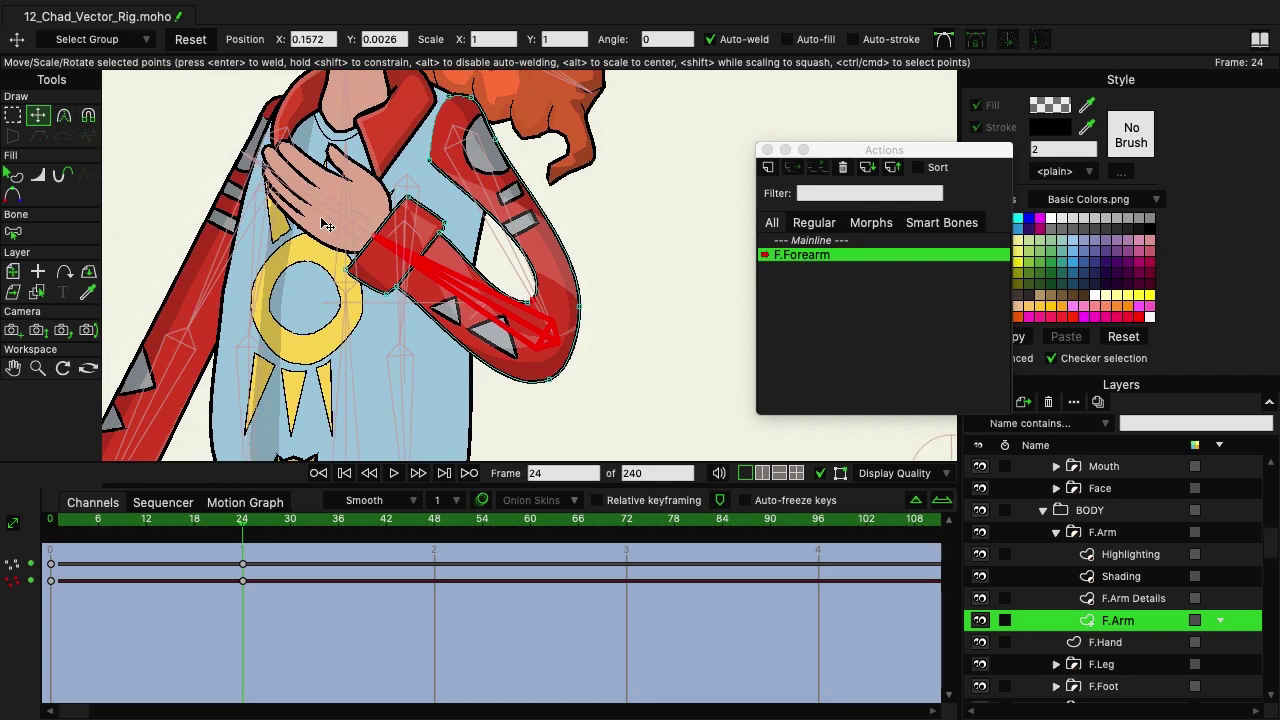
mouse_move(244, 528)
left_mouse_down()
mouse_move(97, 536)
mouse_move(235, 522)
left_mouse_up()
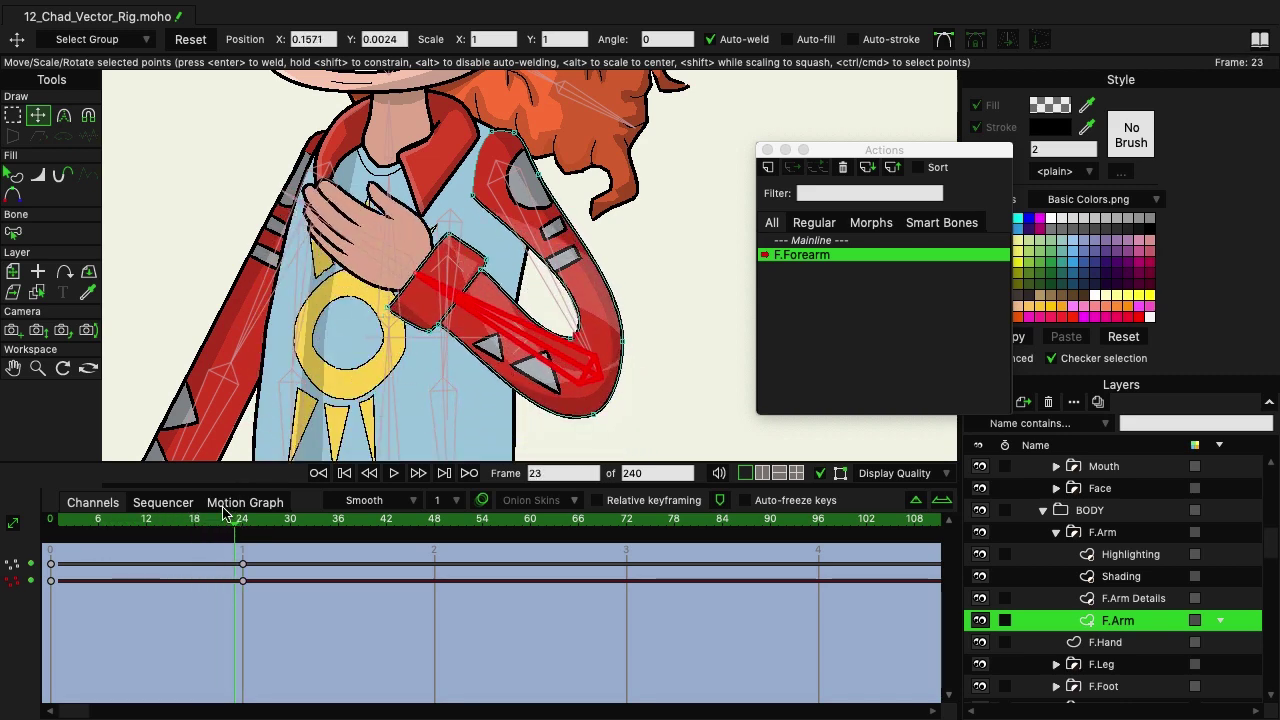
scroll(474, 292, "down", 3)
scroll(540, 280, "up", 6)
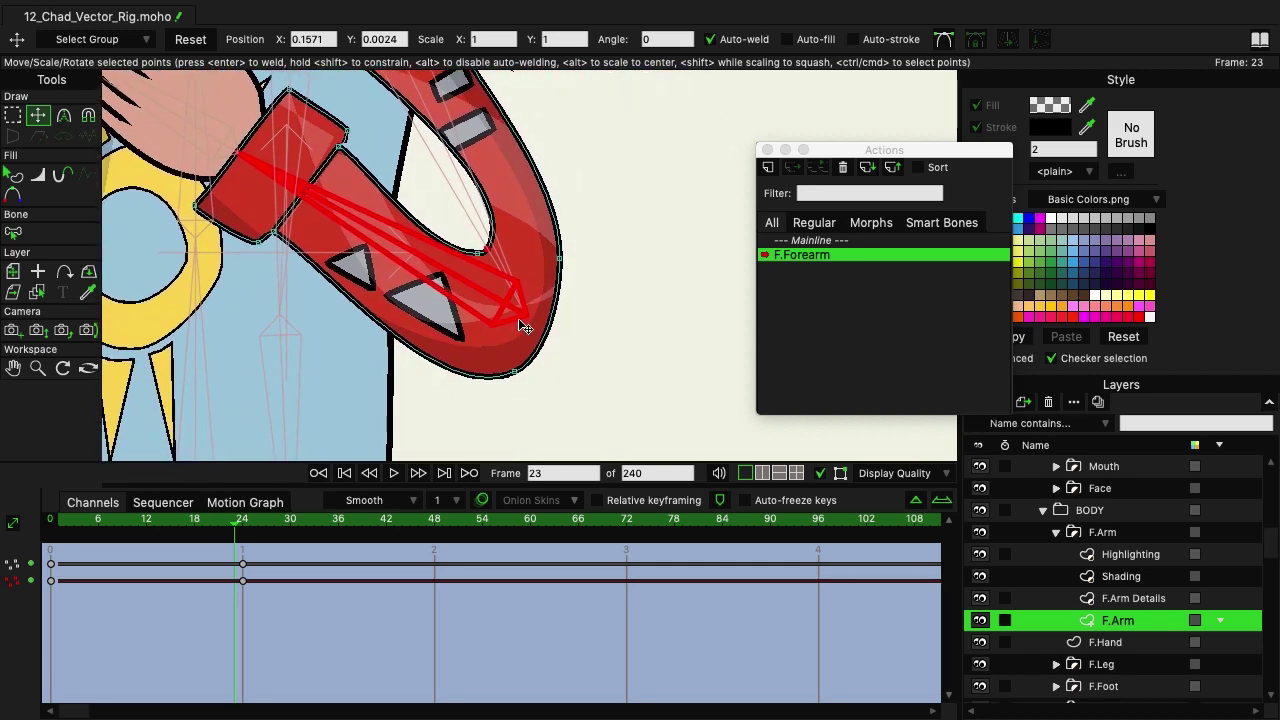
left_click_drag(521, 372, 568, 326)
left_click_drag(561, 264, 577, 322)
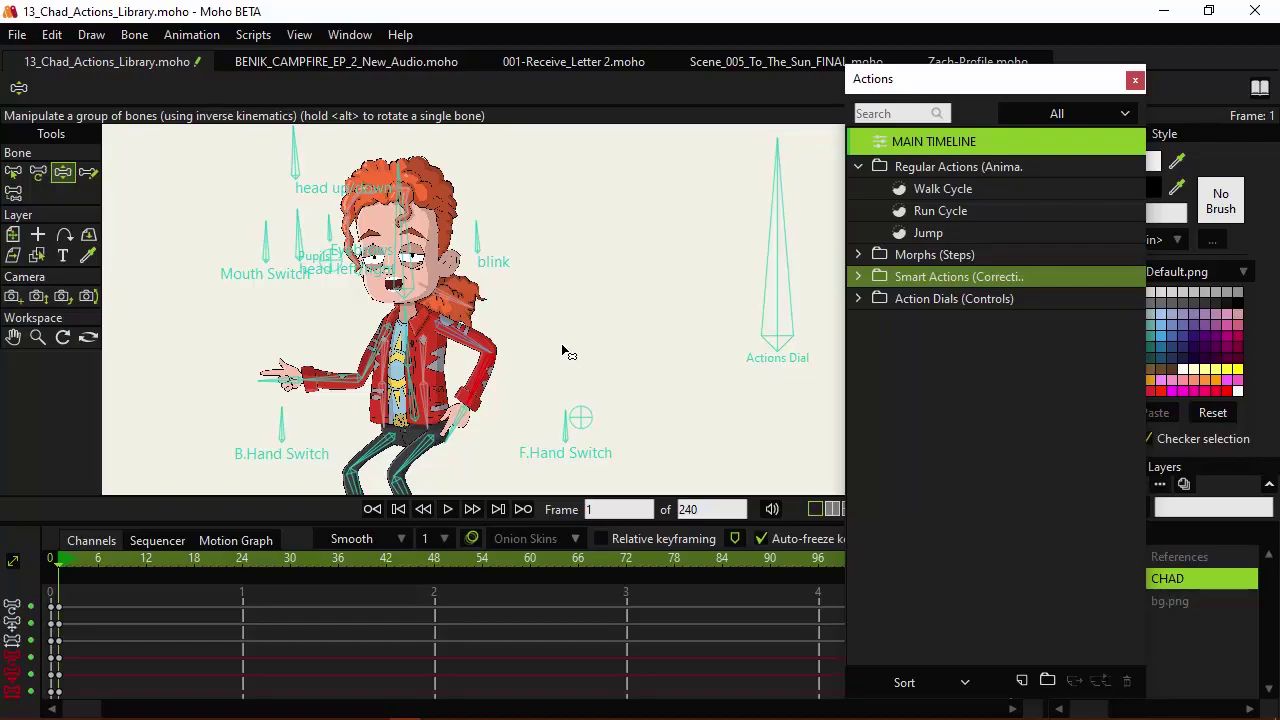
Select the right eye's Top Lids points and rotate them raised and tilted, keying frame 24
left_click(146, 500)
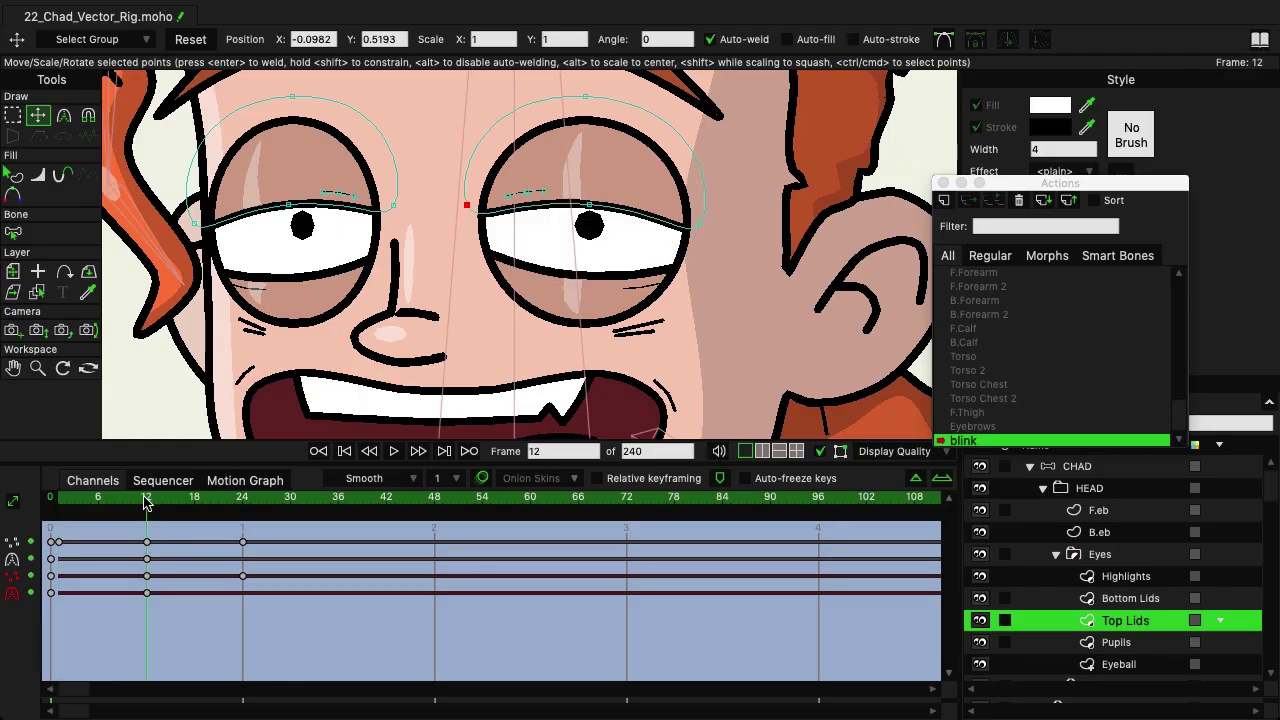
left_click(58, 501)
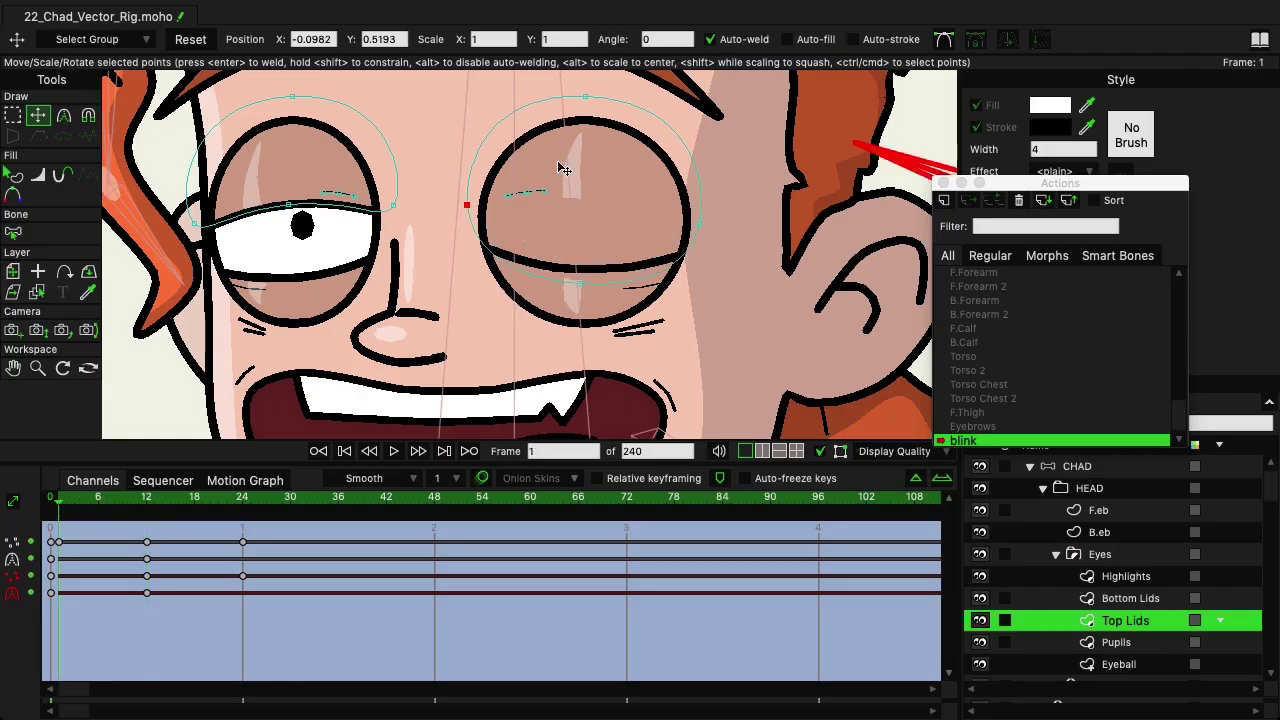
left_click_drag(552, 175, 535, 258)
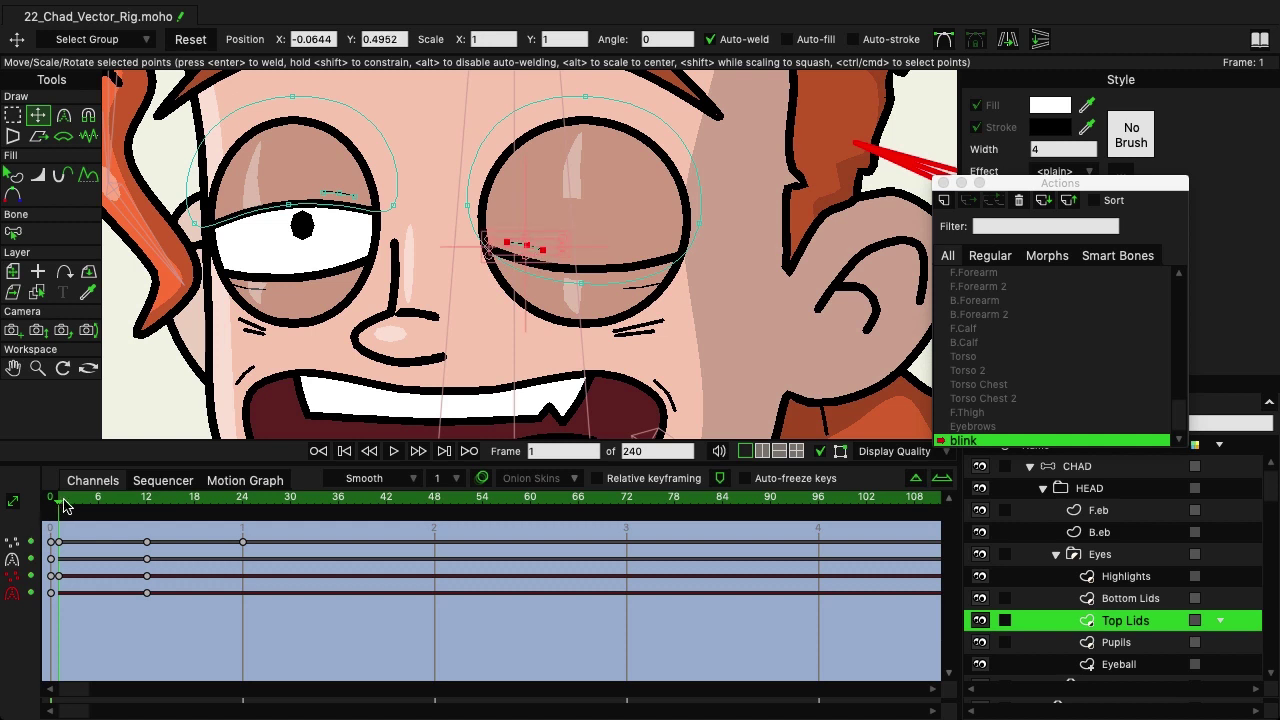
left_click_drag(66, 503, 243, 534)
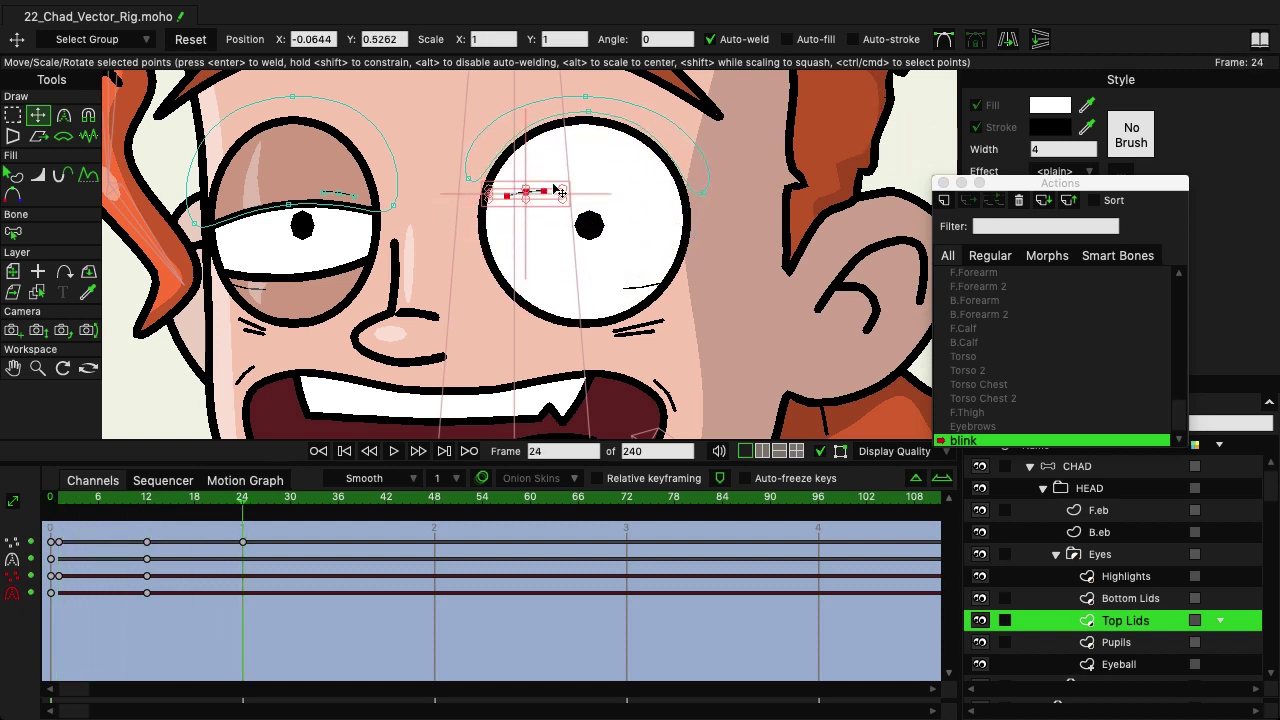
left_click_drag(567, 205, 527, 140)
At frame 15, rotate the hair-strand bones with Transform Bone to key their swing
left_click_drag(236, 507, 220, 515)
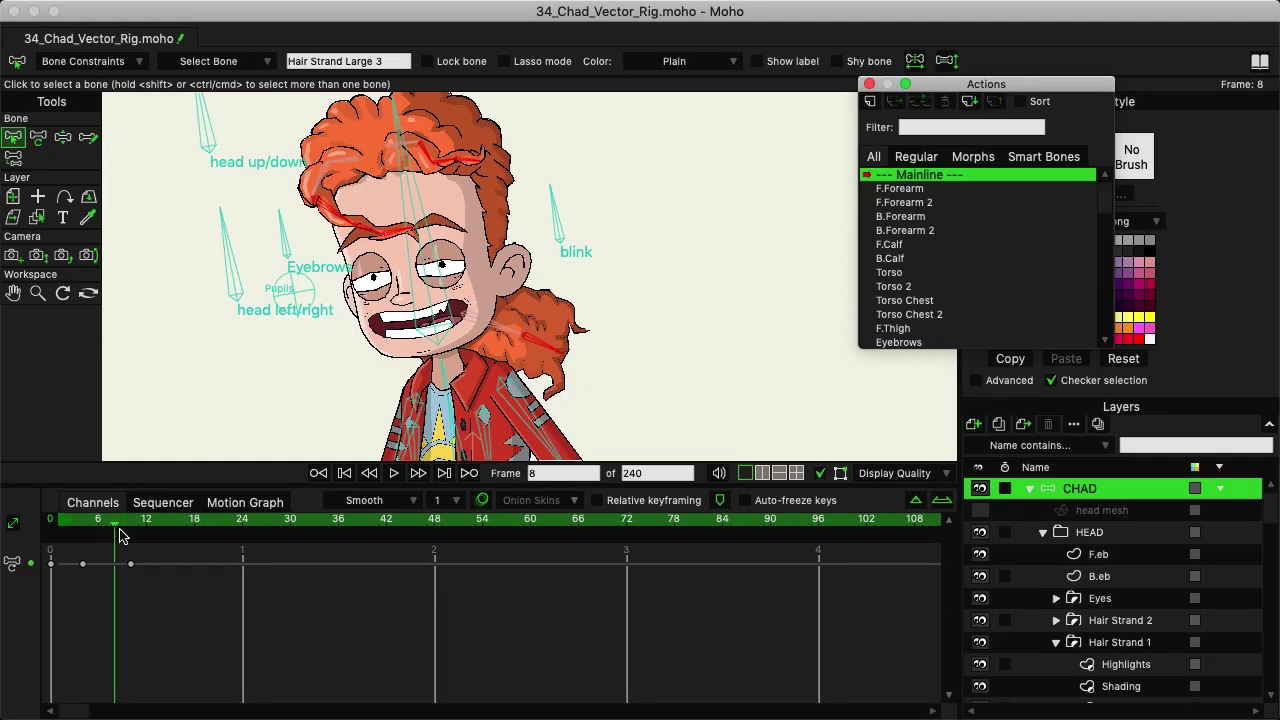
left_click_drag(121, 530, 171, 530)
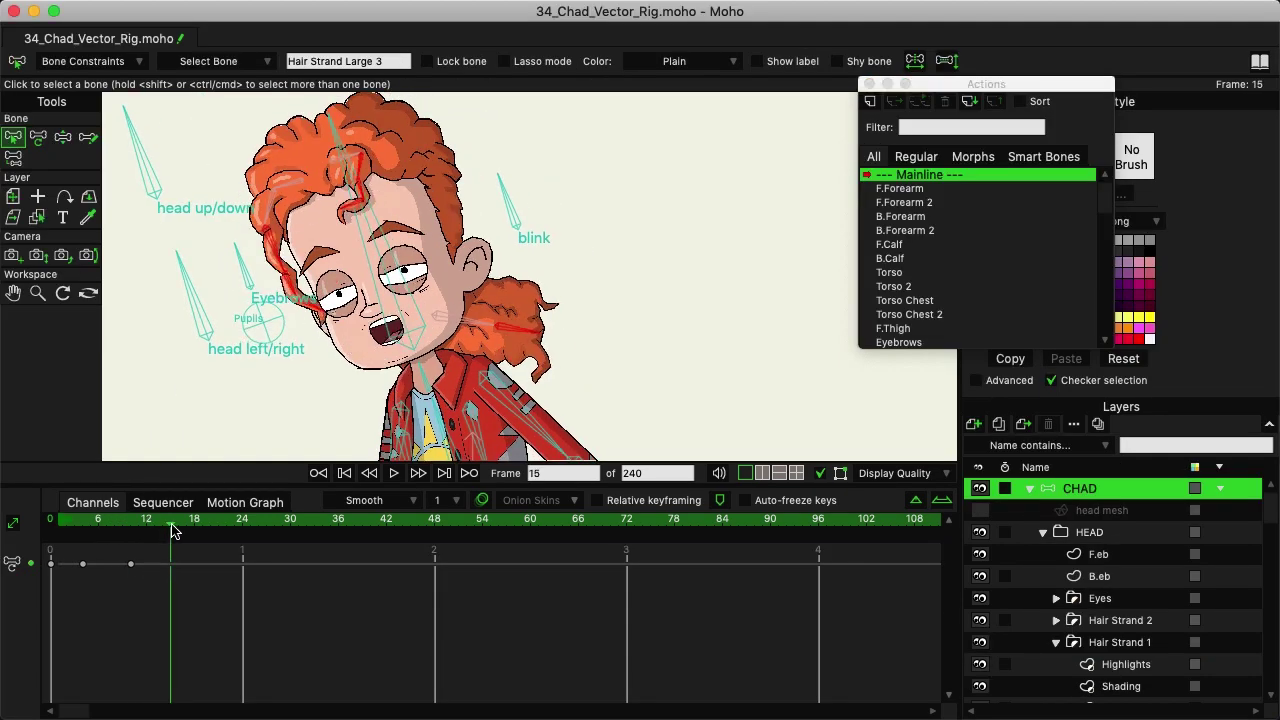
left_click(38, 137)
left_click_drag(143, 153, 174, 151)
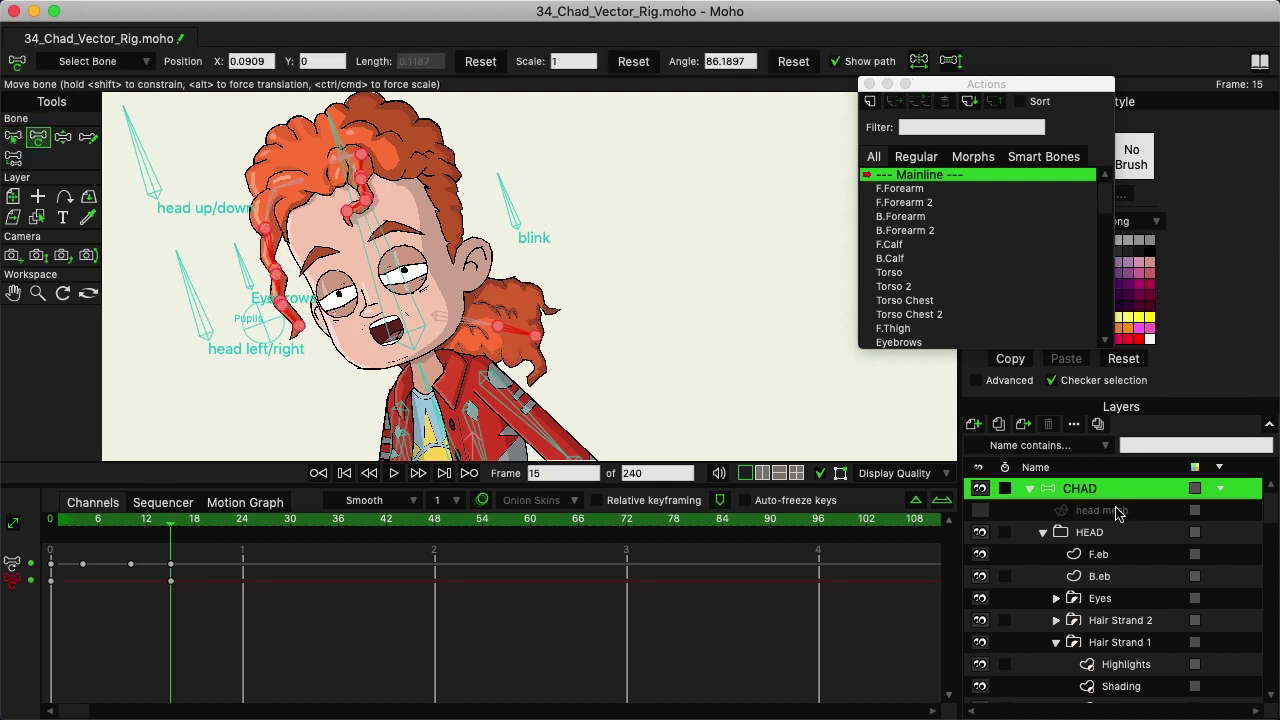
Rotate the head up/down bone to tilt Chad's head, then check the pose at frame 19
left_click(13, 137)
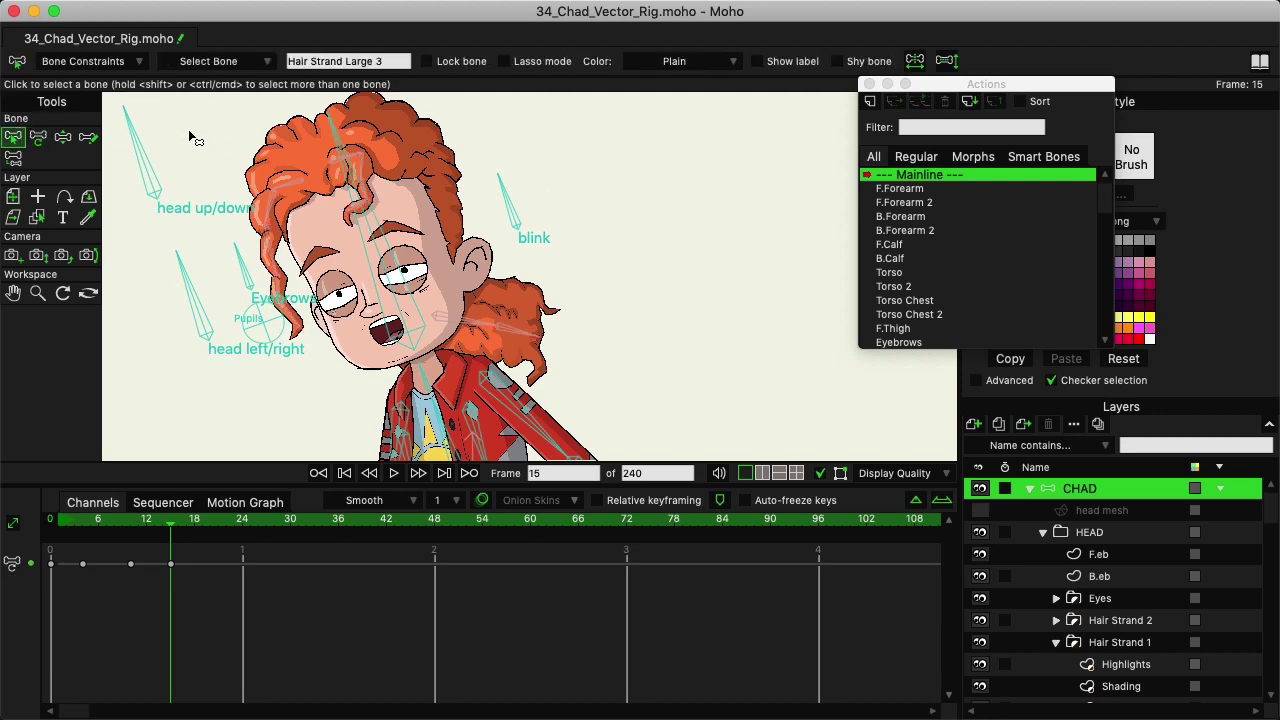
left_click(38, 137)
left_click_drag(140, 150, 5, 252)
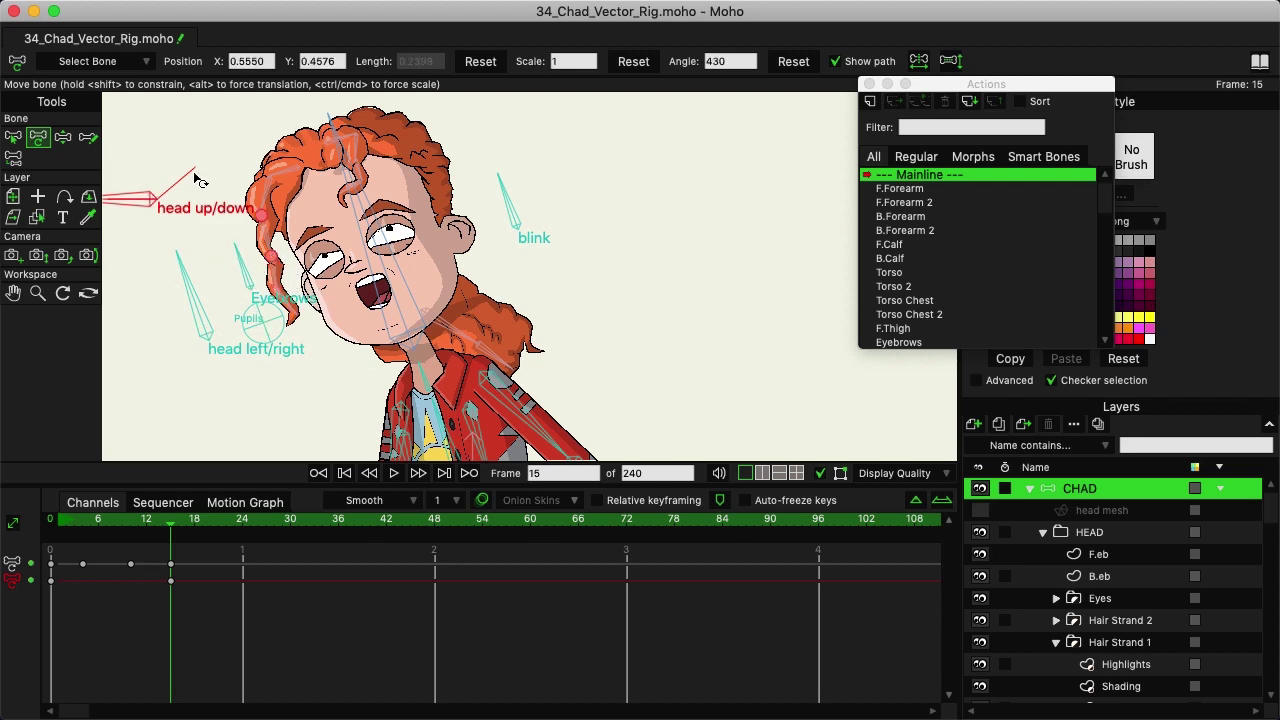
left_click_drag(122, 206, 144, 136)
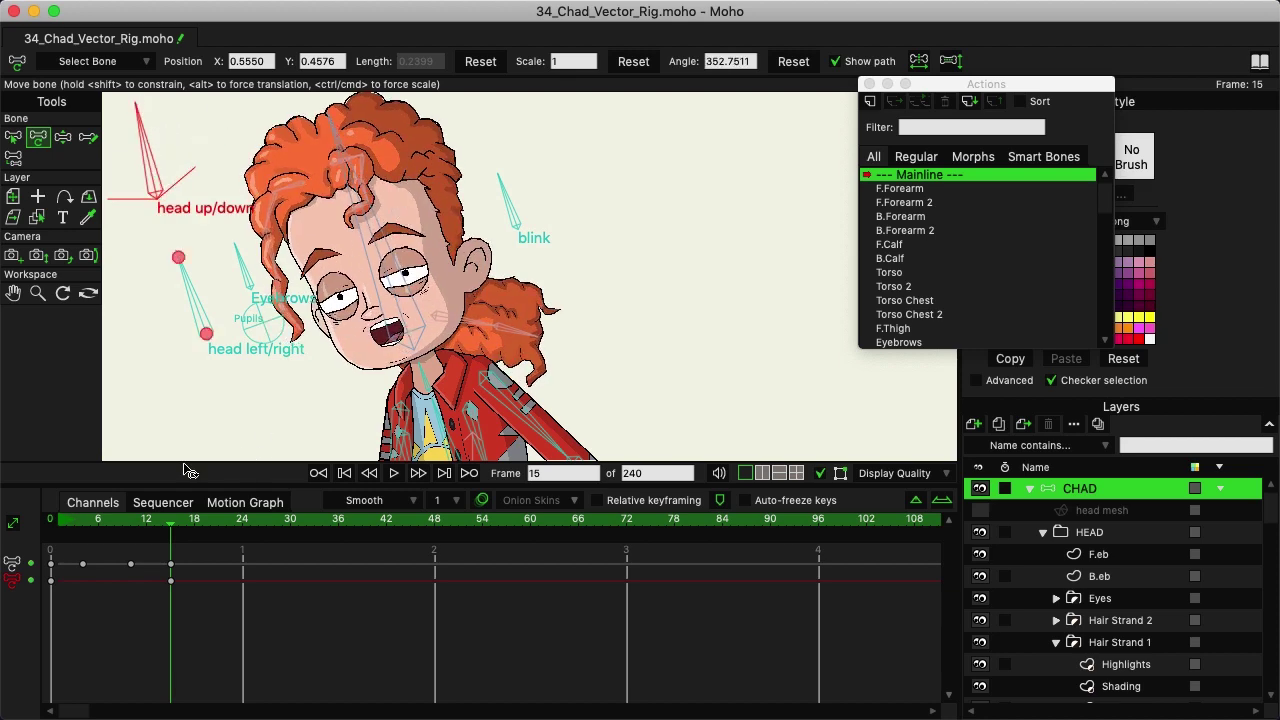
left_click_drag(116, 521, 220, 525)
left_click(480, 362)
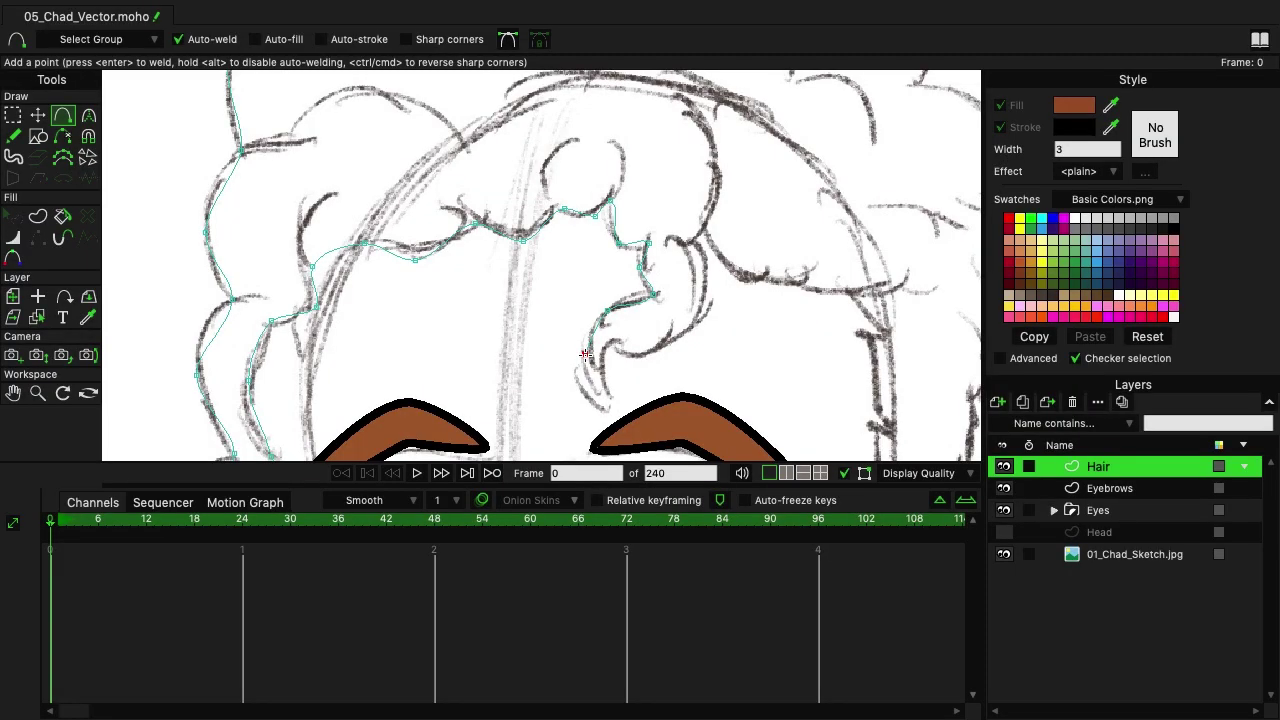
Add two hair outline points down the right side and drag the curve further down and right
left_click(578, 358)
left_click(574, 390)
left_click_drag(576, 393, 707, 231)
Add the final two hair outline points at the right end of the curve
scroll(770, 233, "down", 3)
scroll(700, 265, "up", 1)
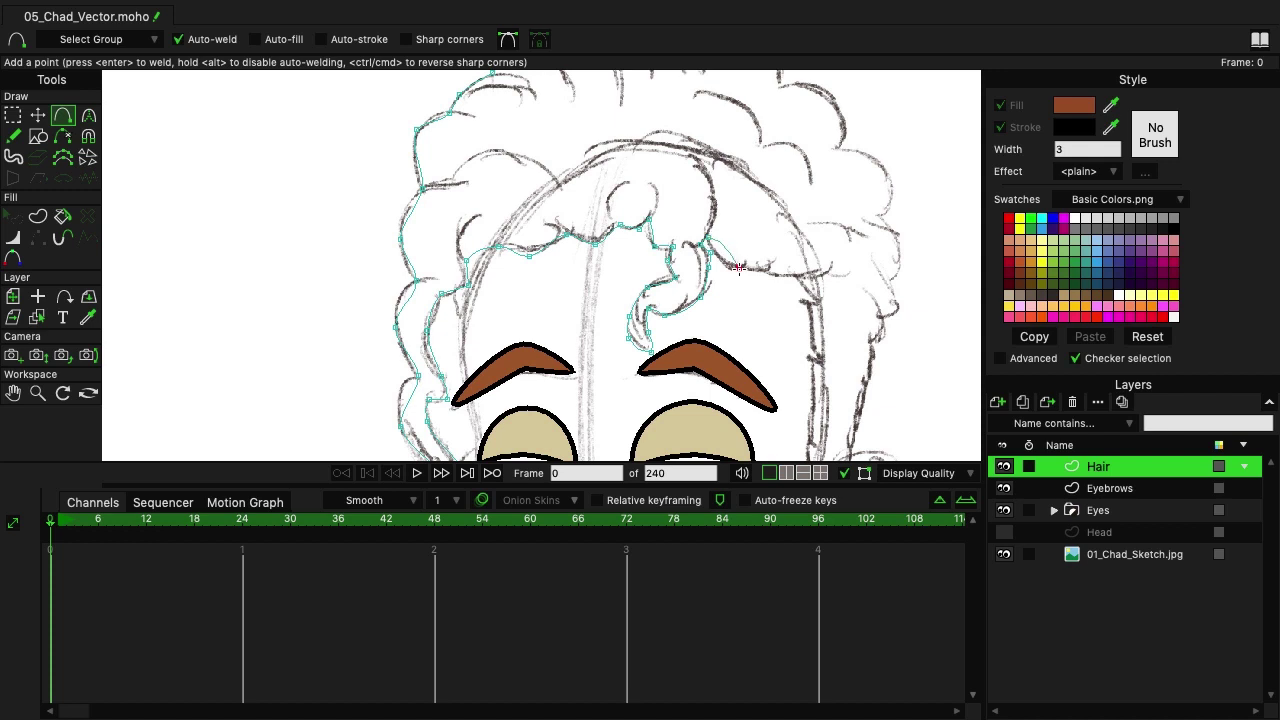
left_click(752, 266)
left_click(765, 269)
Create the hair shape with brown fill C56D38 and a width-4 outline
scroll(871, 370, "down", 5)
scroll(871, 370, "right", 4)
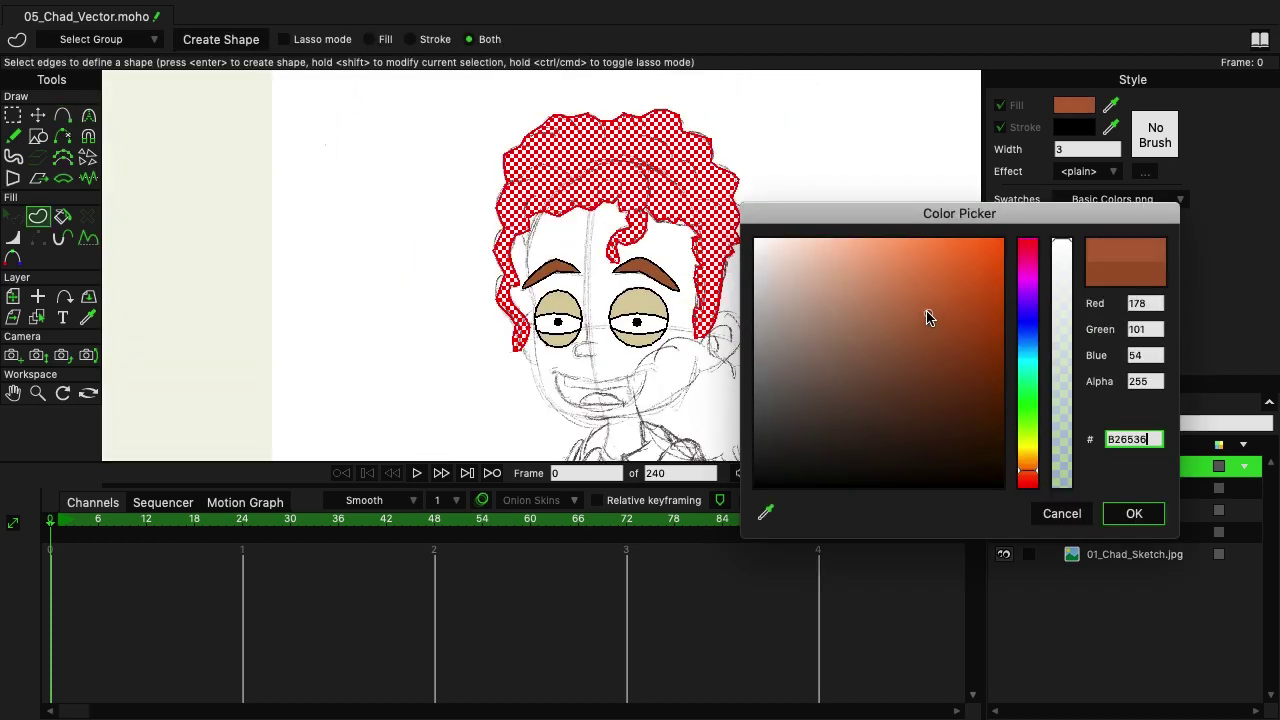
left_click_drag(928, 314, 932, 296)
left_click(1134, 512)
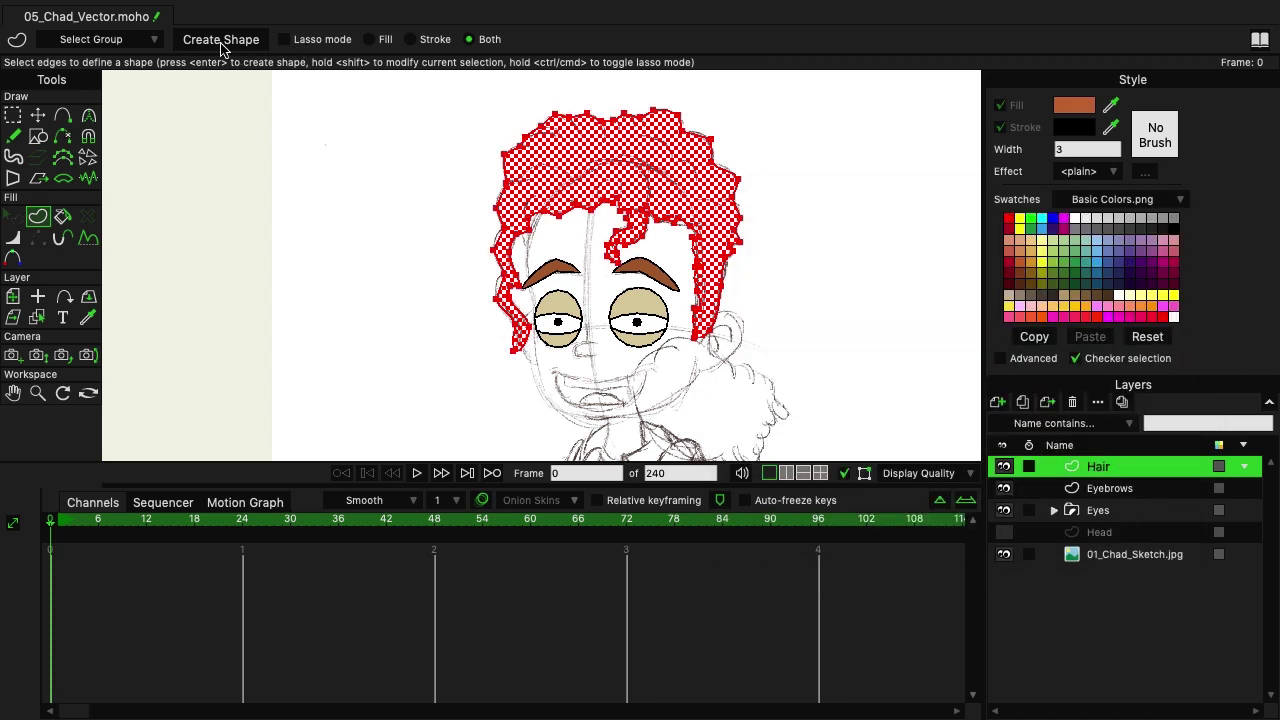
left_click(1070, 148)
left_click(244, 42)
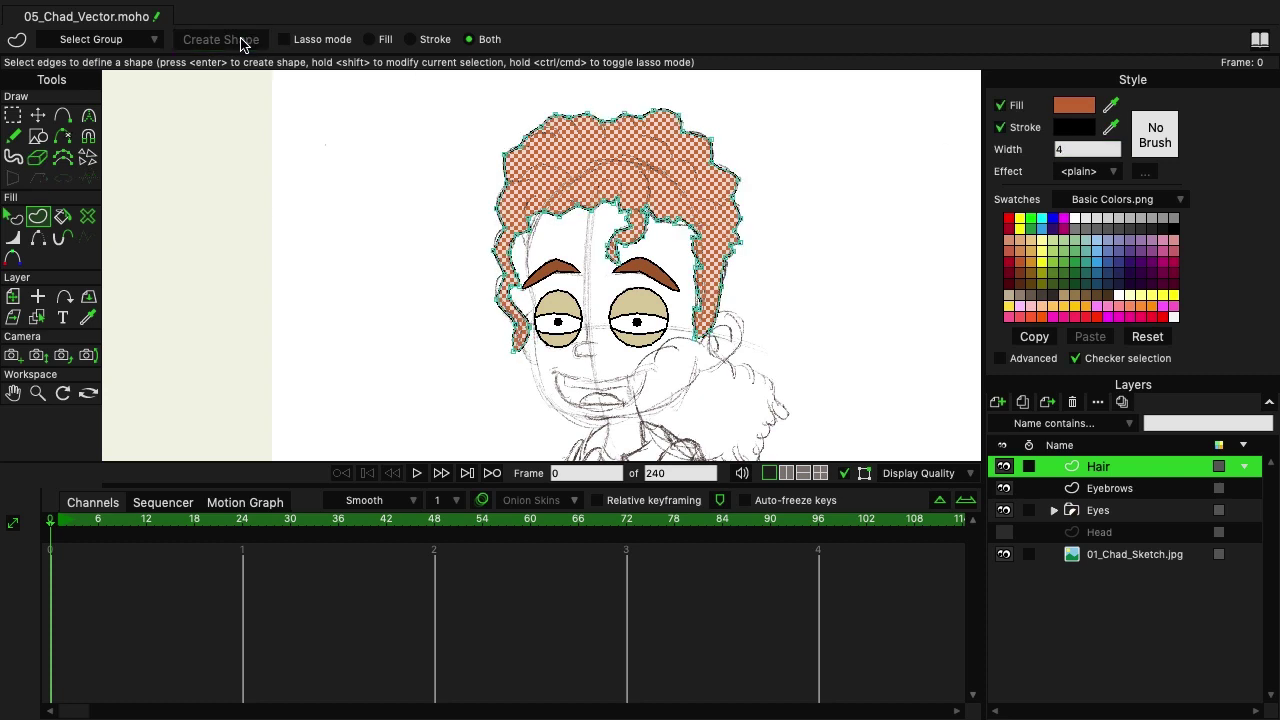
Reselect the Hair layer and sketch the face's left hairline with a brush stroke
left_click(1128, 494)
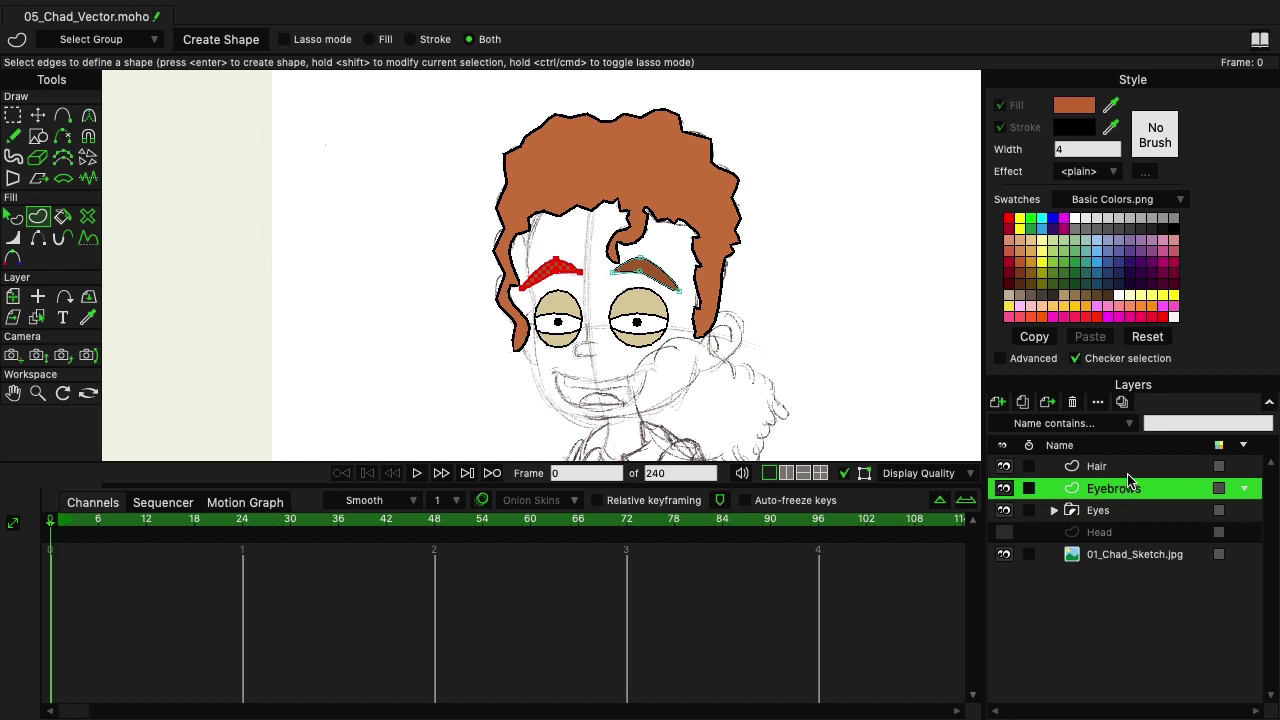
left_click(1128, 467)
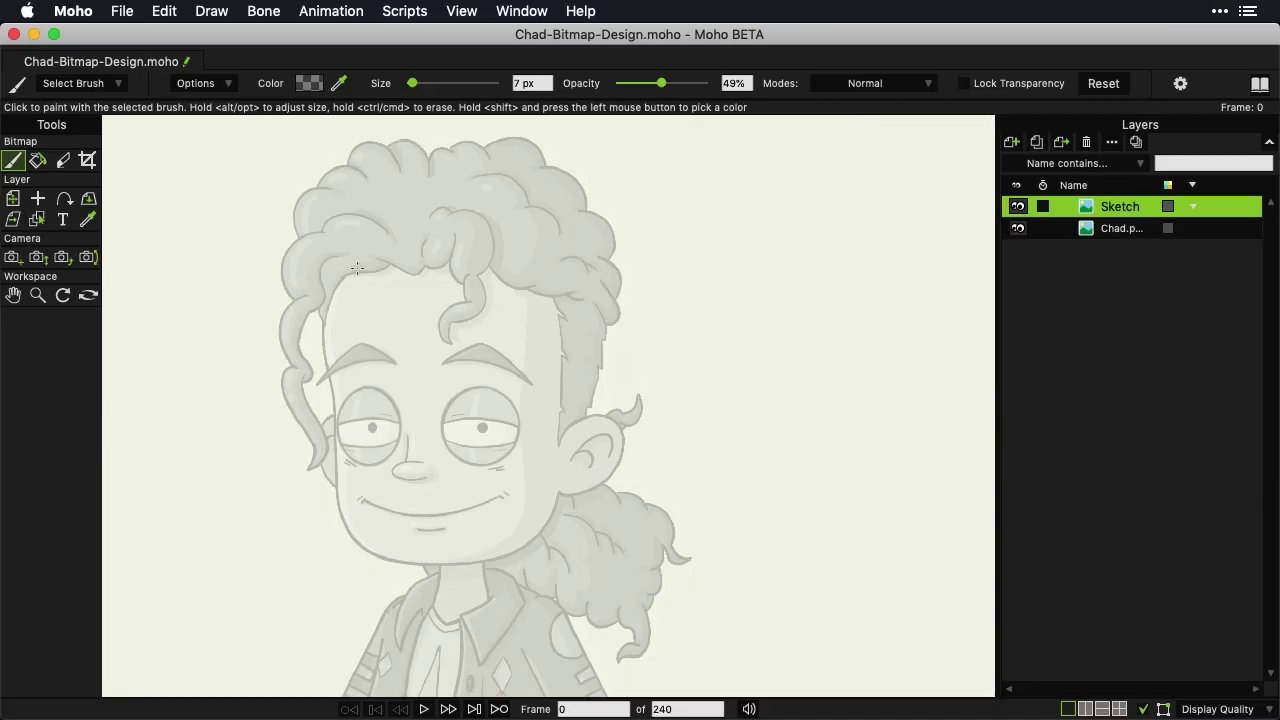
left_click_drag(357, 268, 325, 313)
Sketch the face outline down the left side, along the jaw and up the right into the hair
mouse_move(325, 321)
left_mouse_down()
mouse_move(349, 532)
mouse_move(416, 571)
mouse_move(455, 561)
left_mouse_up()
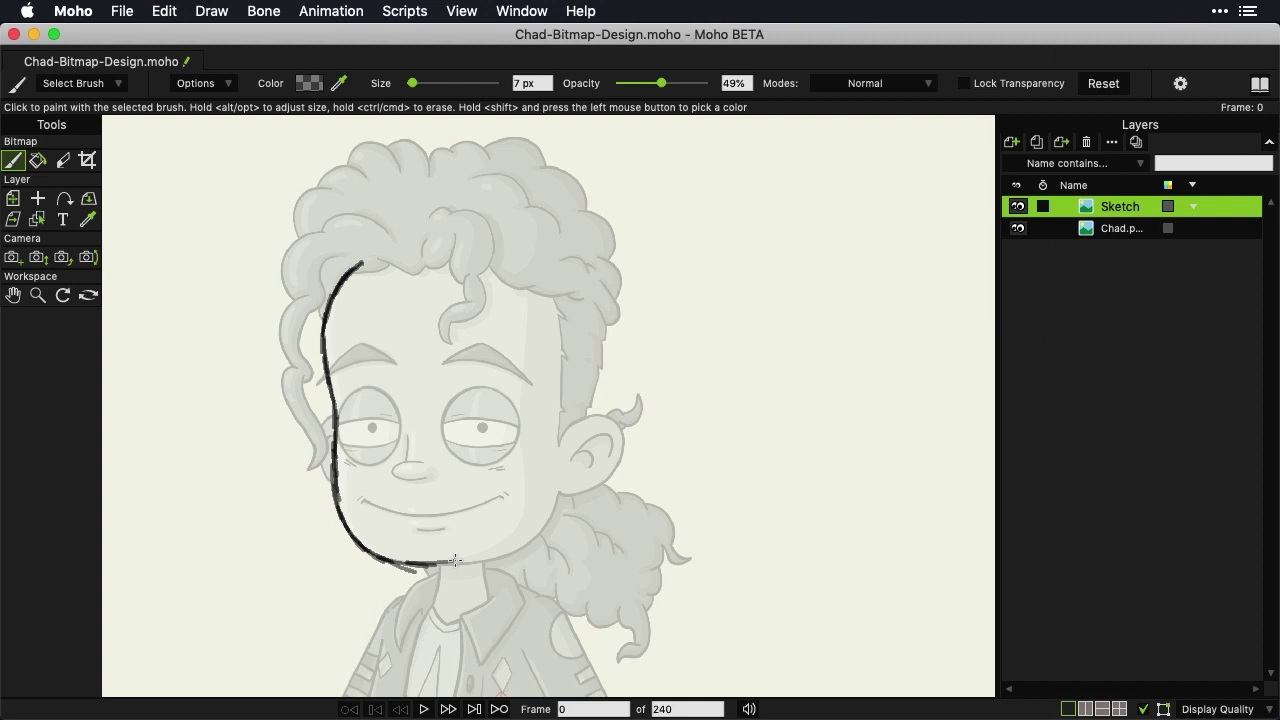
mouse_move(455, 561)
left_mouse_down()
mouse_move(539, 537)
mouse_move(512, 551)
mouse_move(549, 508)
mouse_move(539, 531)
mouse_move(559, 486)
left_mouse_up()
left_click_drag(559, 486, 566, 352)
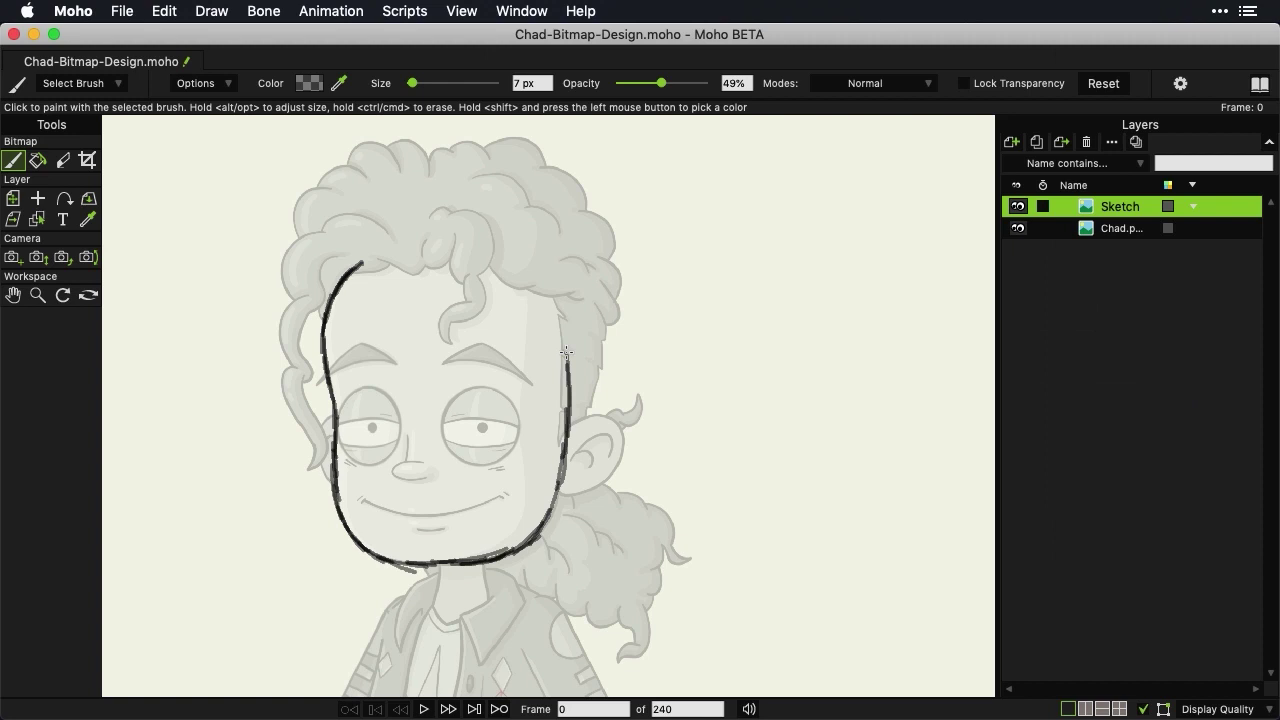
left_click_drag(566, 352, 566, 296)
mouse_move(566, 296)
left_mouse_down()
mouse_move(513, 219)
mouse_move(450, 195)
mouse_move(338, 285)
left_mouse_up()
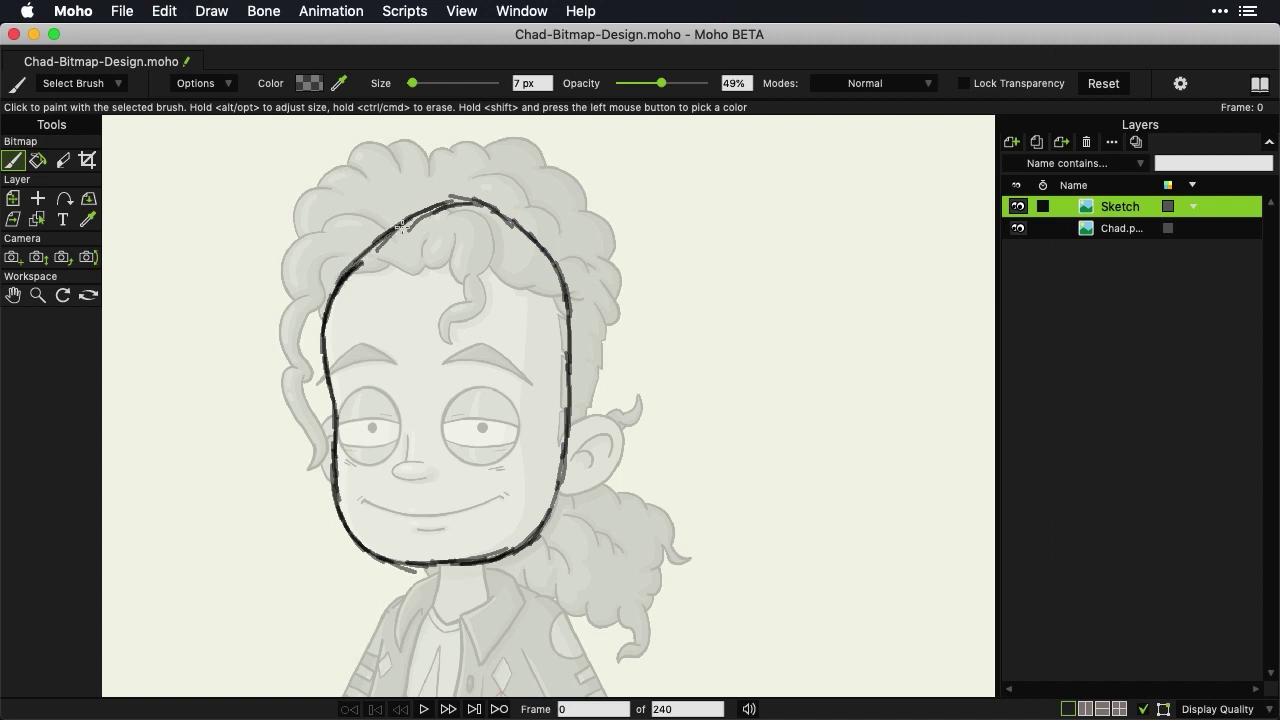
Sketch the top of the head in three strokes, then erase the overlapping strokes with the Eraser
mouse_move(408, 232)
left_mouse_down()
mouse_move(500, 216)
mouse_move(540, 240)
mouse_move(444, 218)
mouse_move(328, 296)
left_mouse_up()
mouse_move(434, 212)
left_mouse_down()
mouse_move(476, 208)
mouse_move(574, 268)
mouse_move(565, 300)
left_mouse_up()
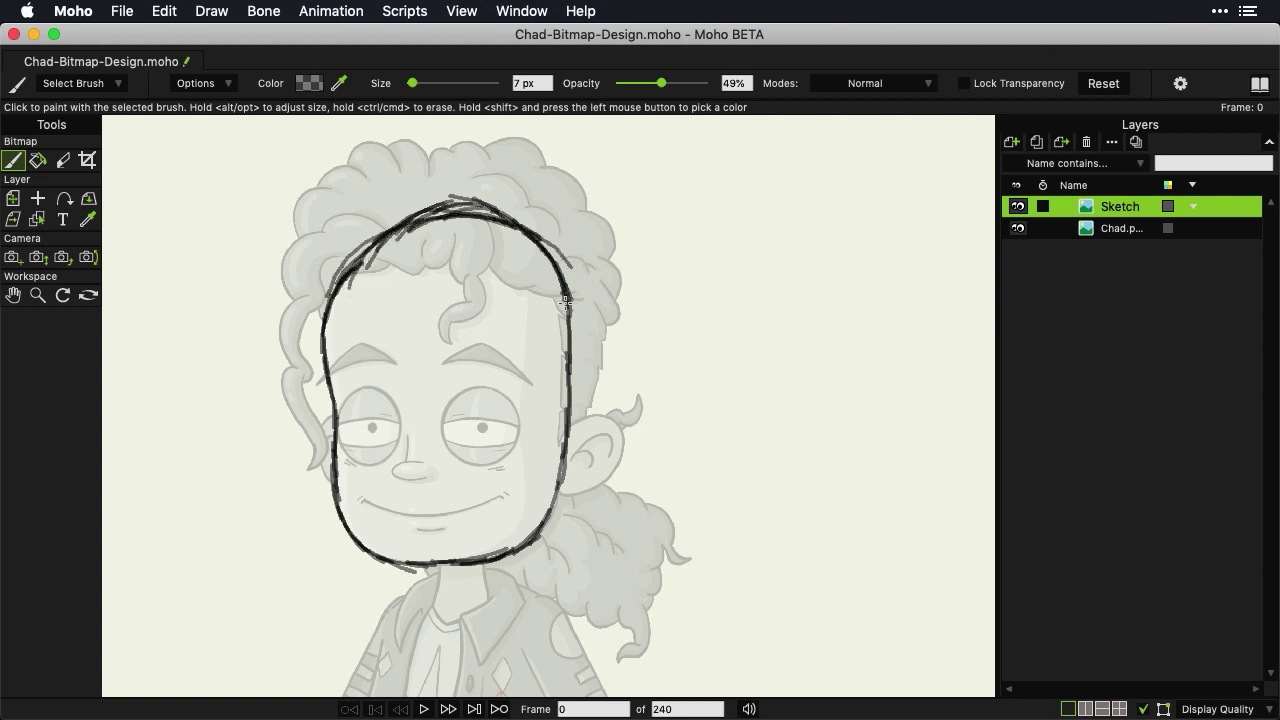
left_click_drag(372, 244, 327, 290)
left_click(63, 161)
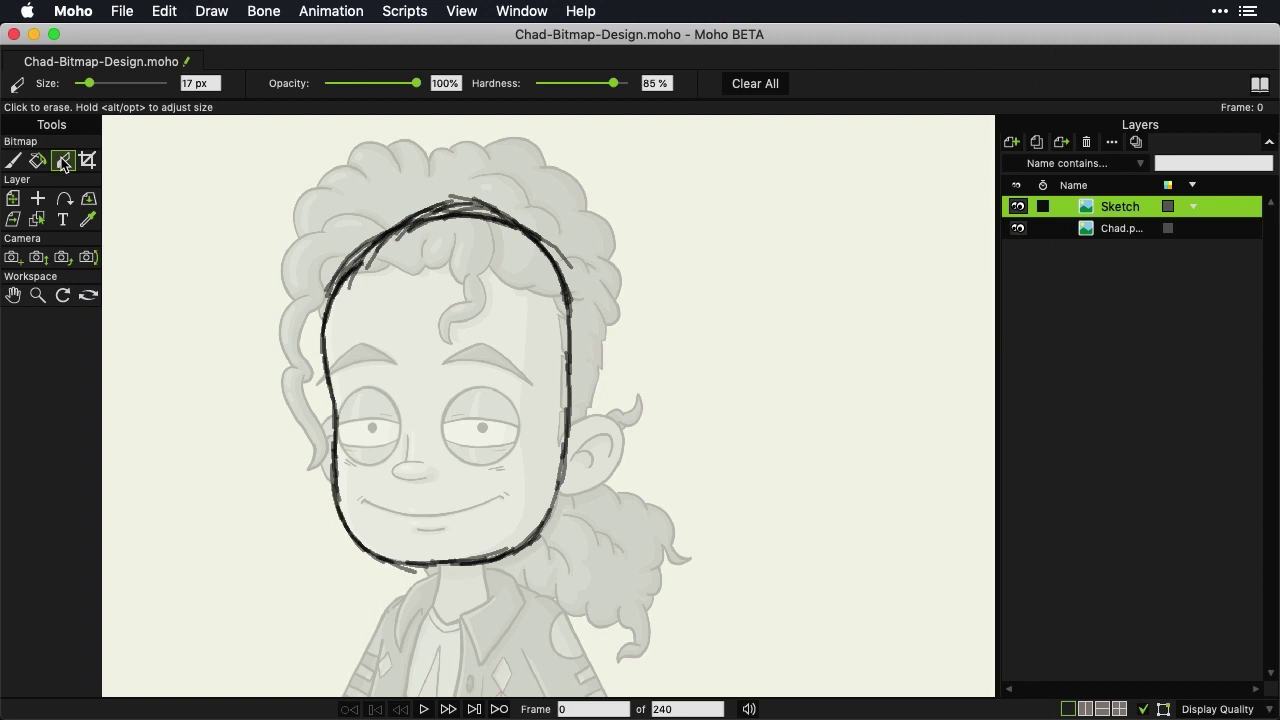
mouse_move(465, 189)
left_mouse_down()
mouse_move(501, 201)
mouse_move(440, 207)
left_mouse_up()
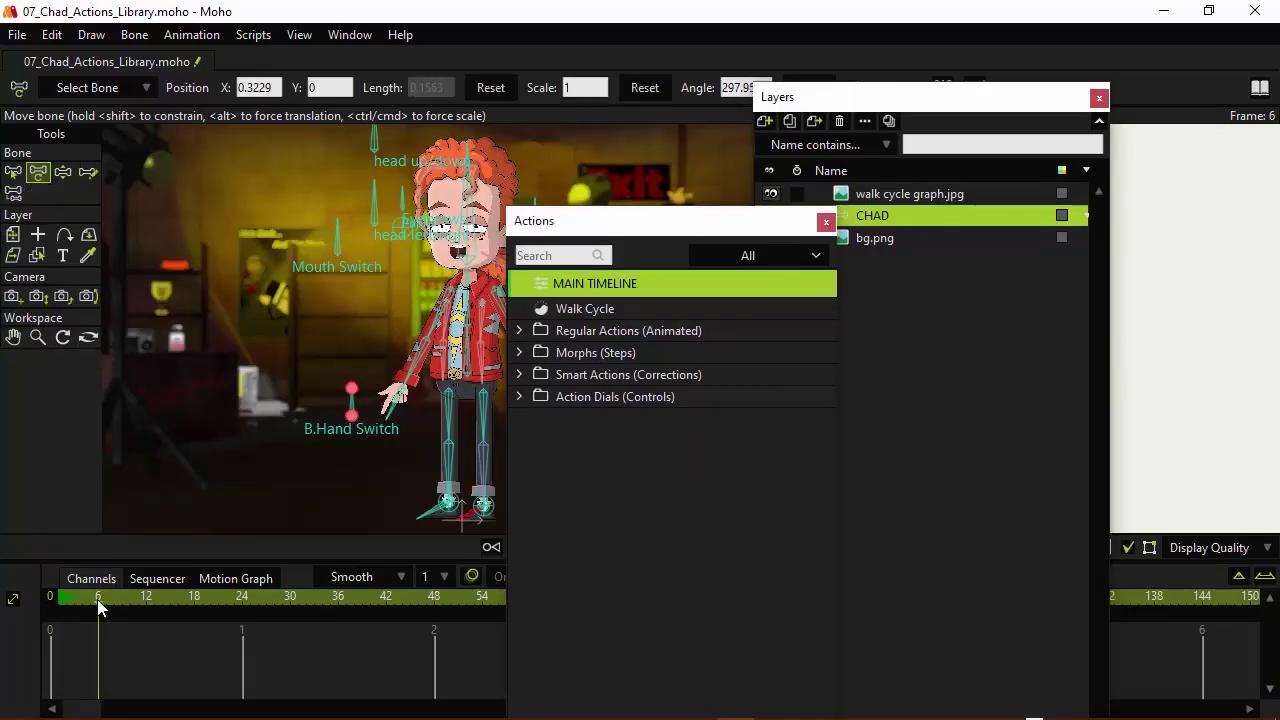
Insert a copy of the Walk Cycle action into the main timeline and play it from frame 2
left_click_drag(612, 226, 823, 78)
left_click(447, 254)
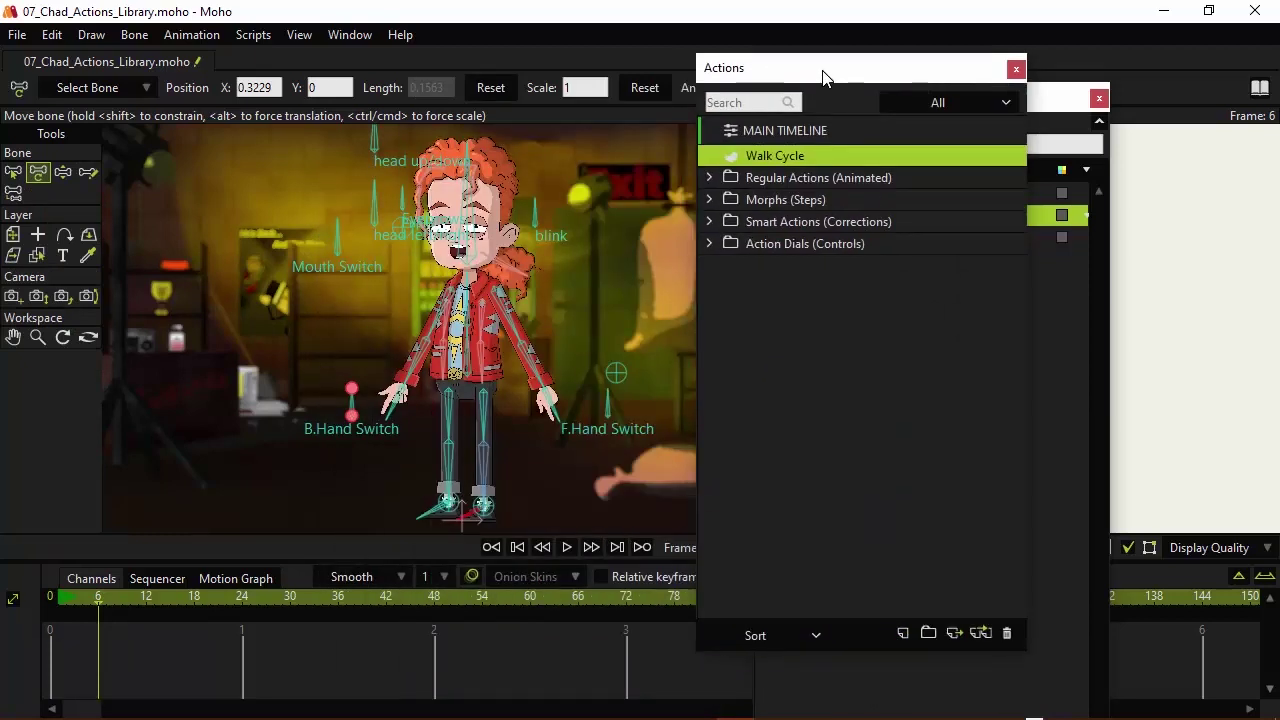
left_click(981, 634)
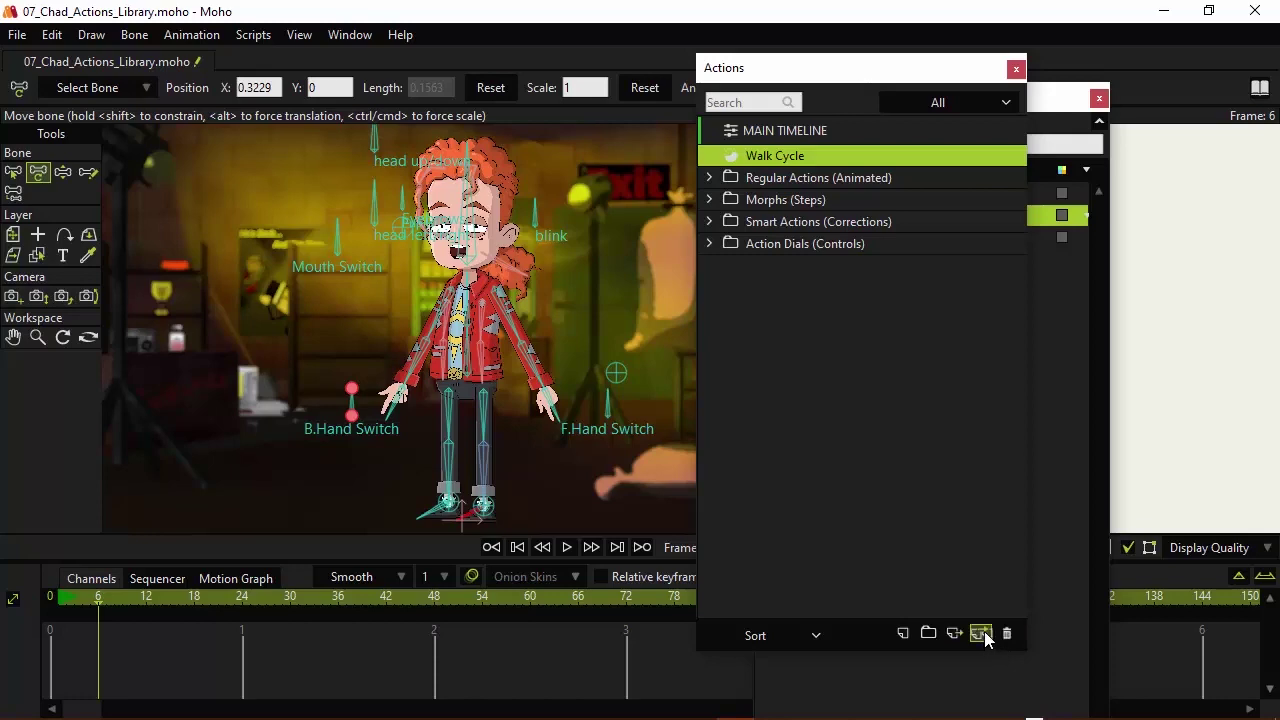
left_click(70, 598)
key("space")
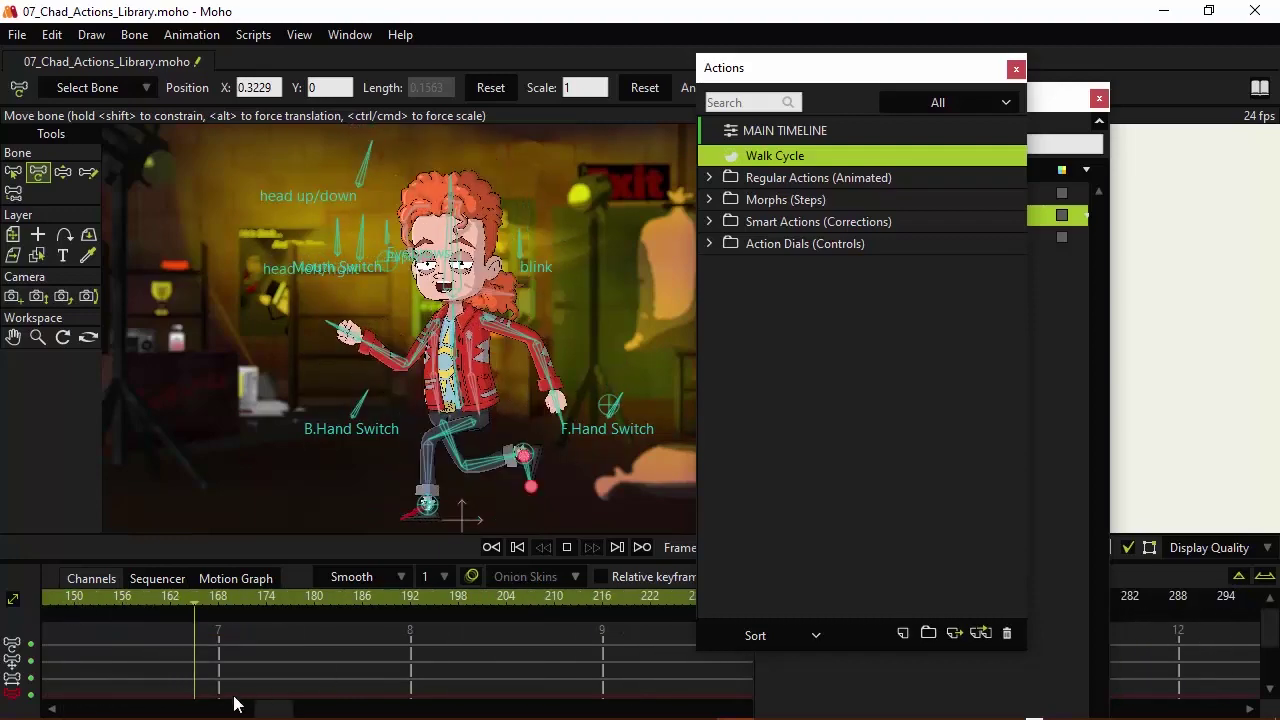
In the Walk Cycle action, make the frame 25 keys cycle back to absolute frame 2
double_click(764, 157)
left_click(254, 601)
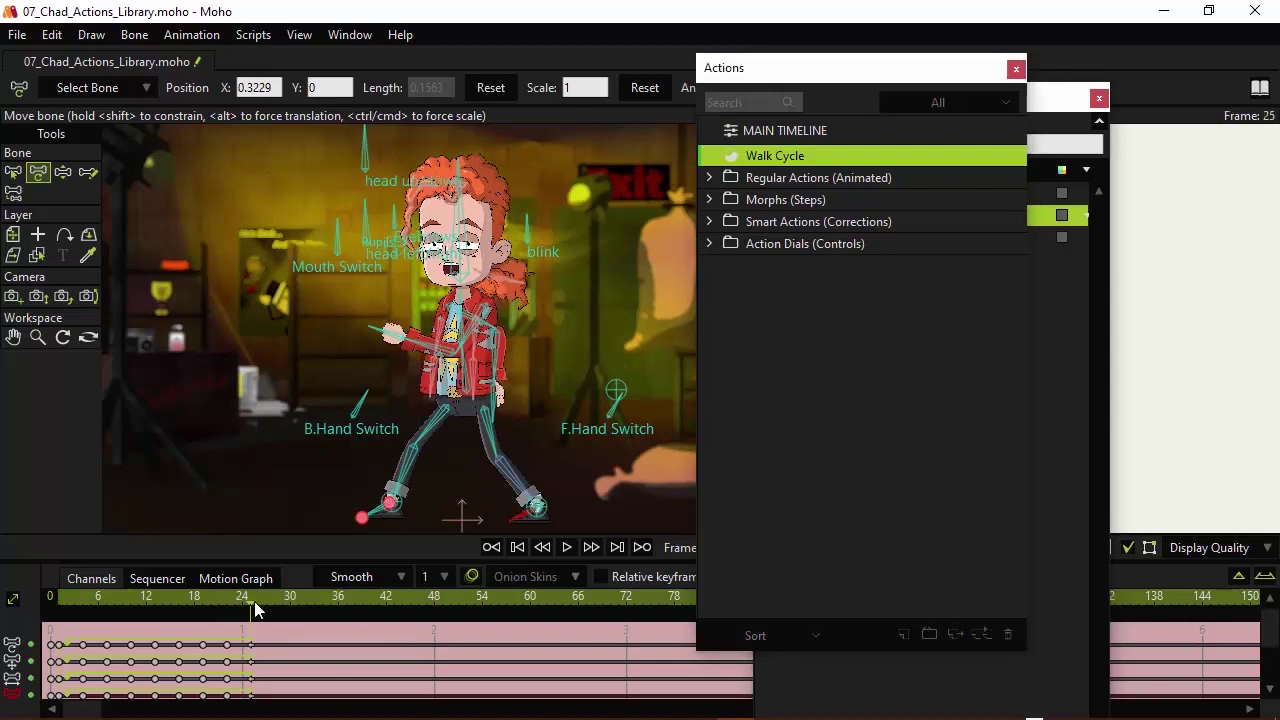
left_click(265, 681)
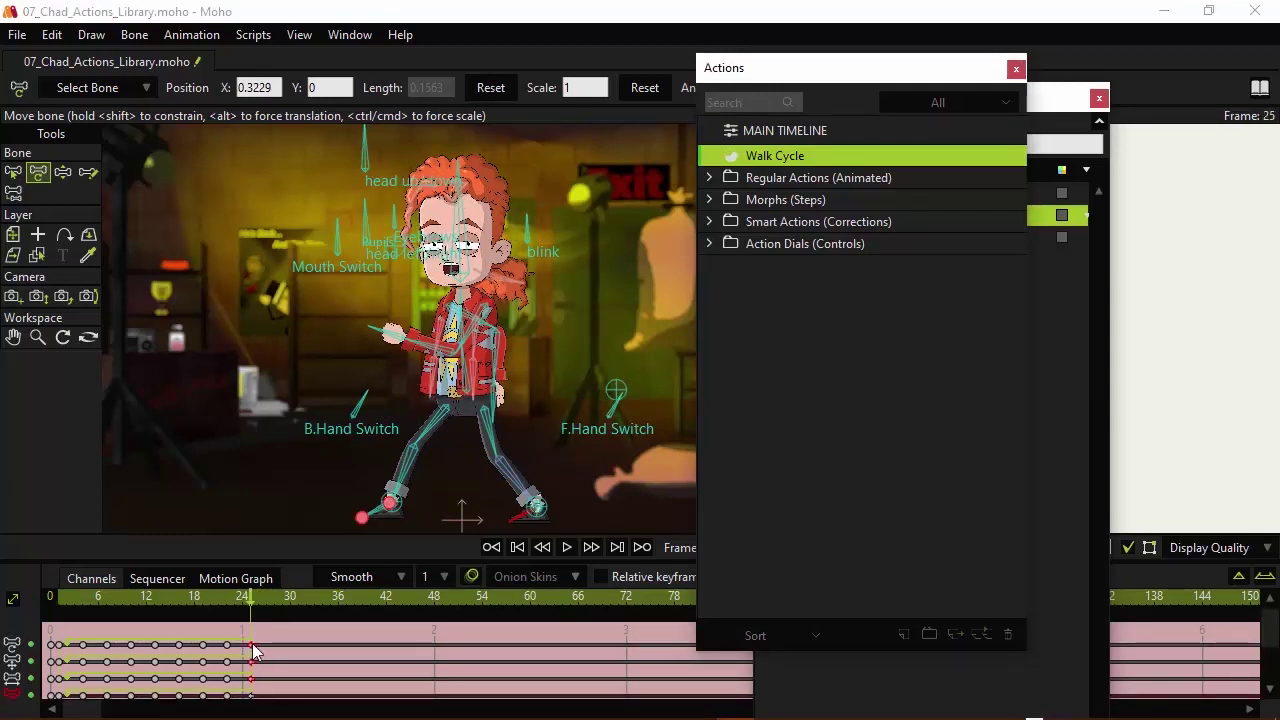
right_click(252, 643)
left_click(290, 569)
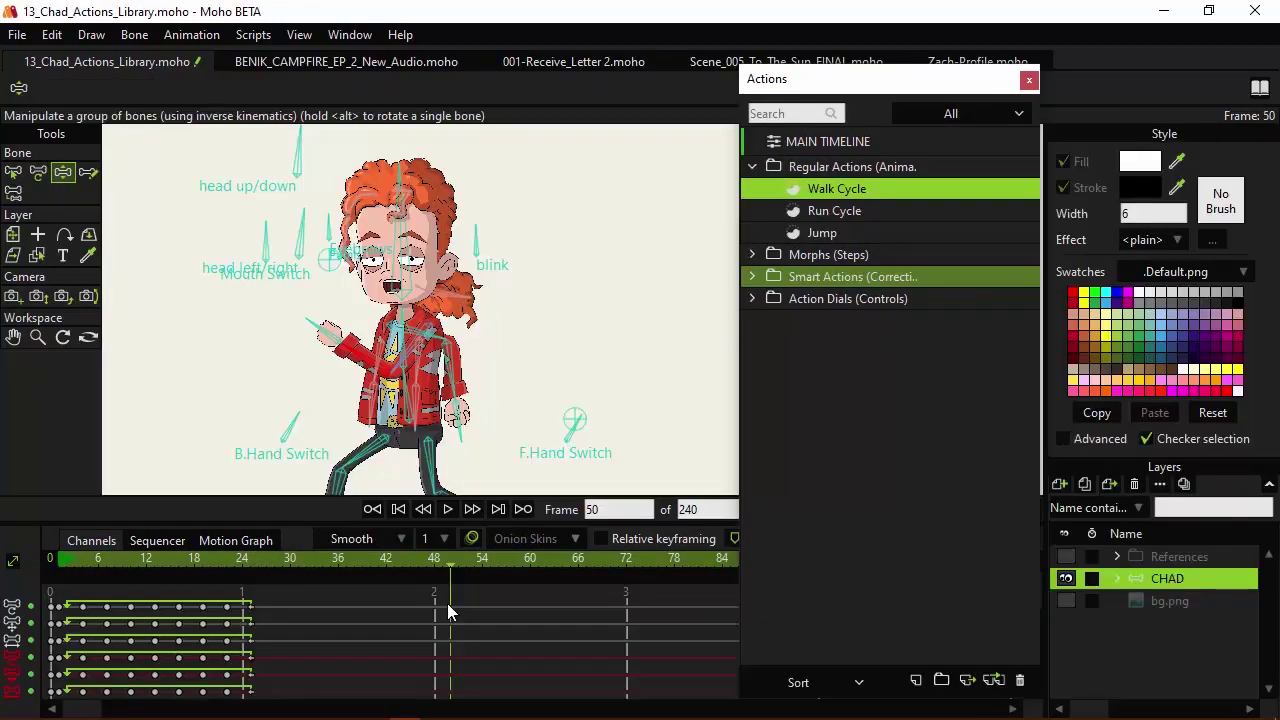
Insert a copy of the Jump action at frame 50 and scrub through the jump
left_click(810, 234)
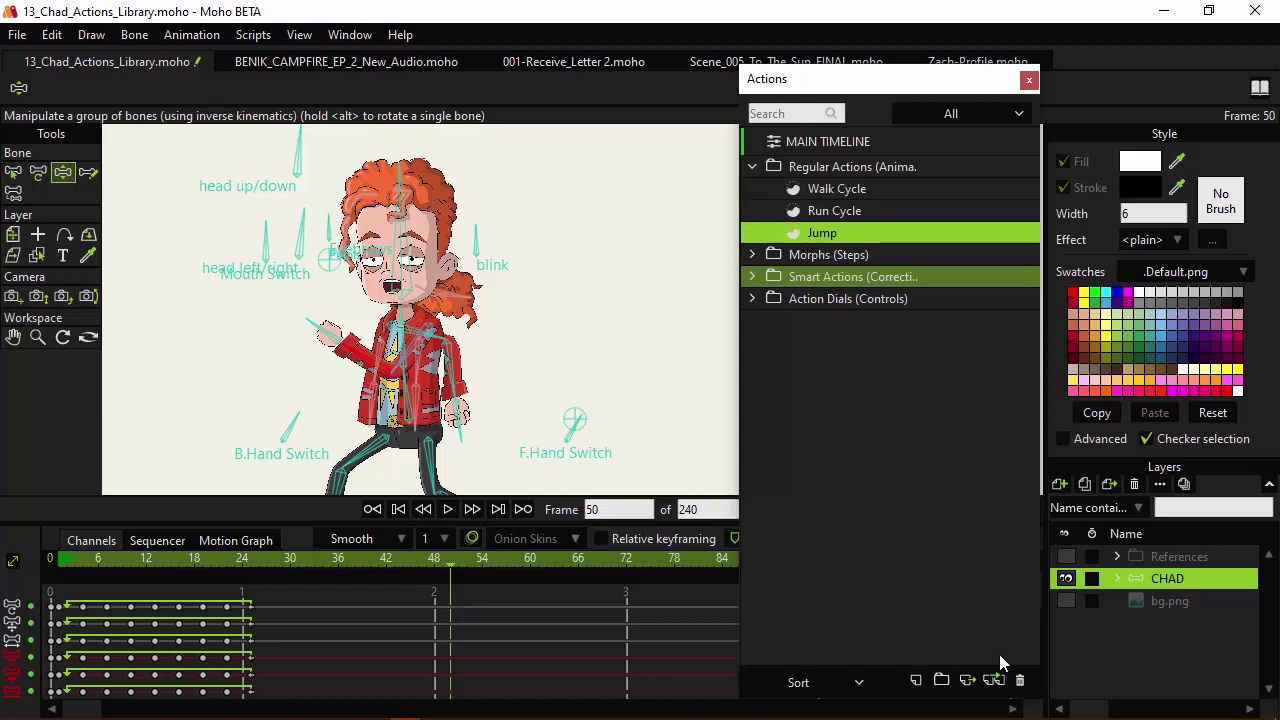
left_click(993, 680)
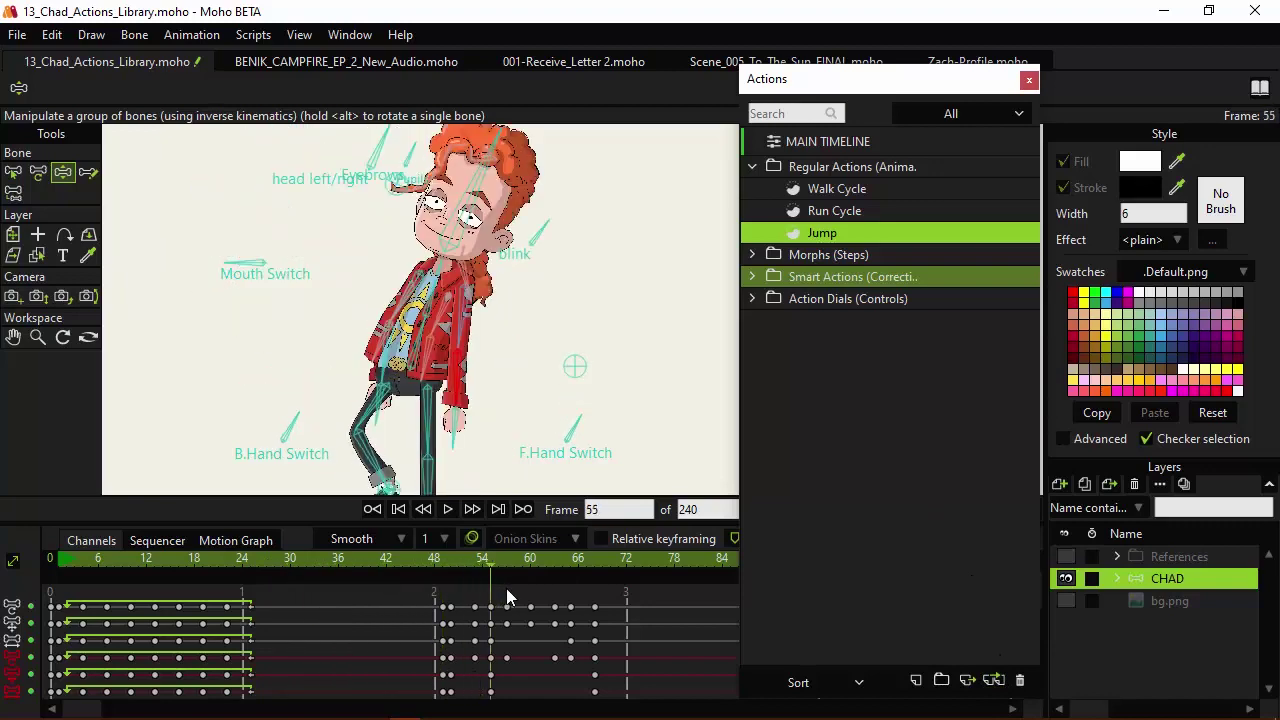
left_click_drag(510, 588, 440, 610)
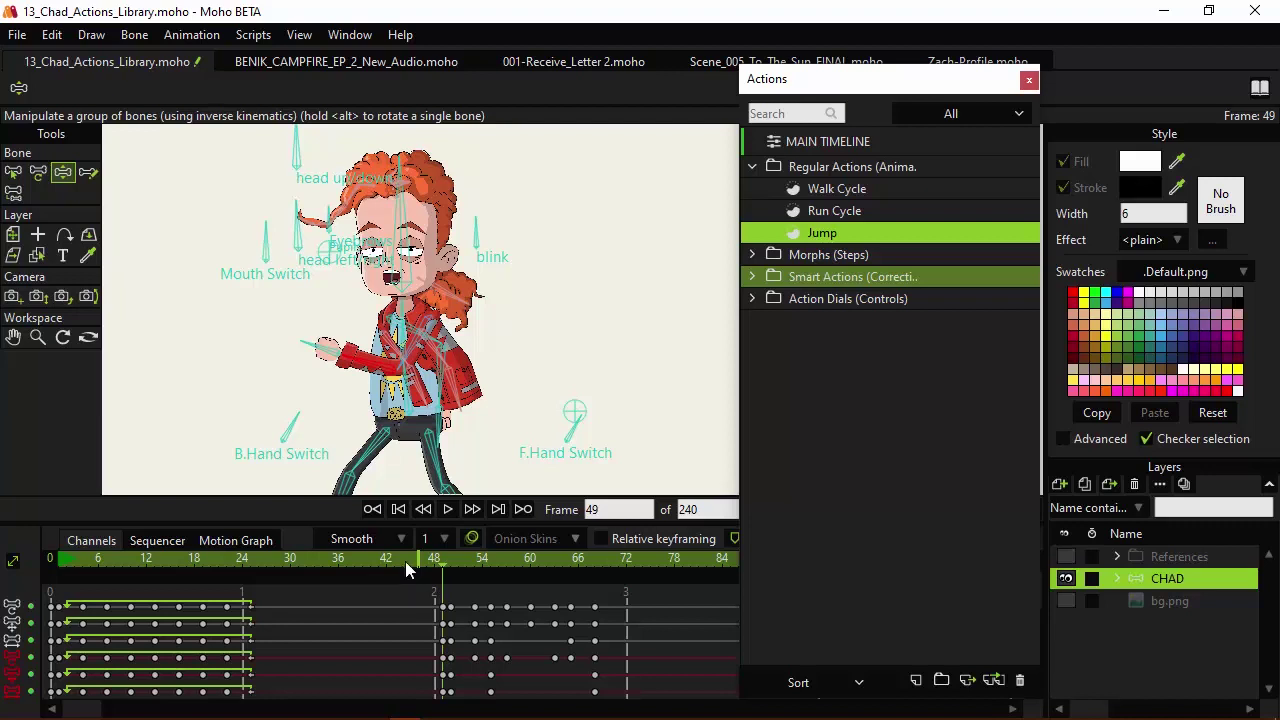
Start a new empty Untitled document from the File menu
left_click_drag(829, 77, 921, 123)
left_click(17, 34)
left_click(30, 51)
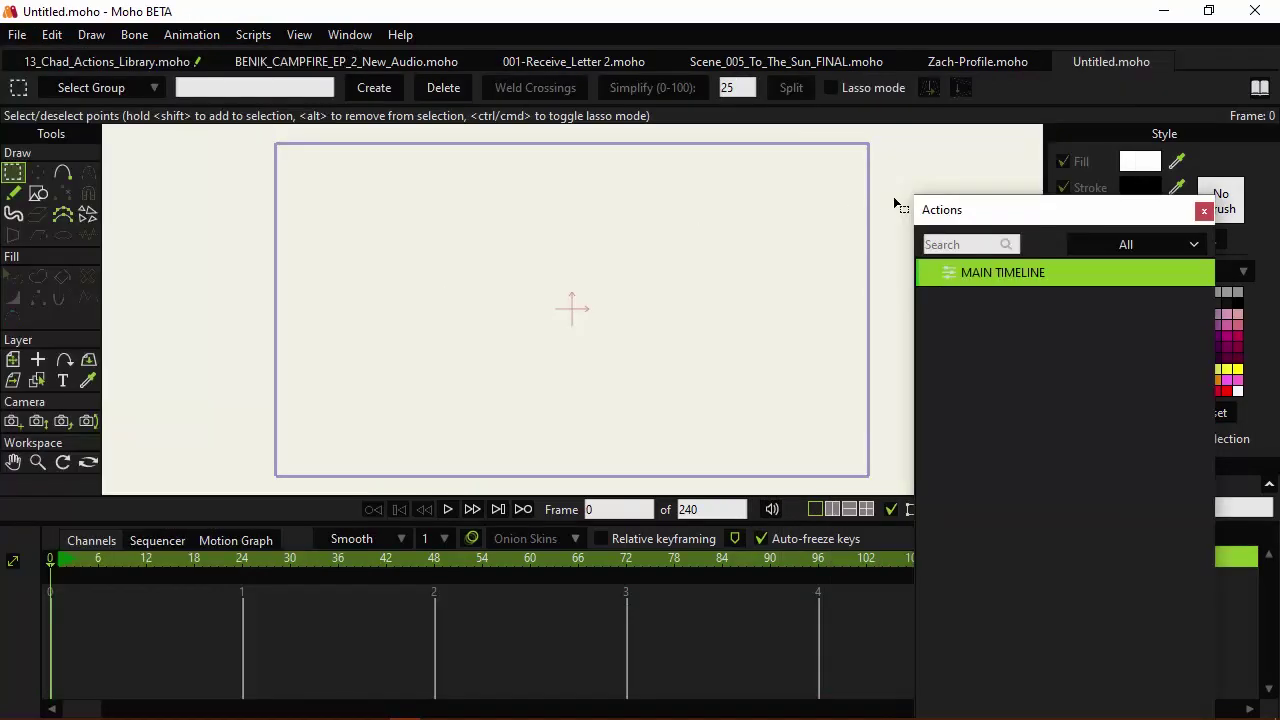
Add a vector-based Frame By Frame layer to the new document
left_click_drag(1027, 216, 815, 157)
left_click(1062, 485)
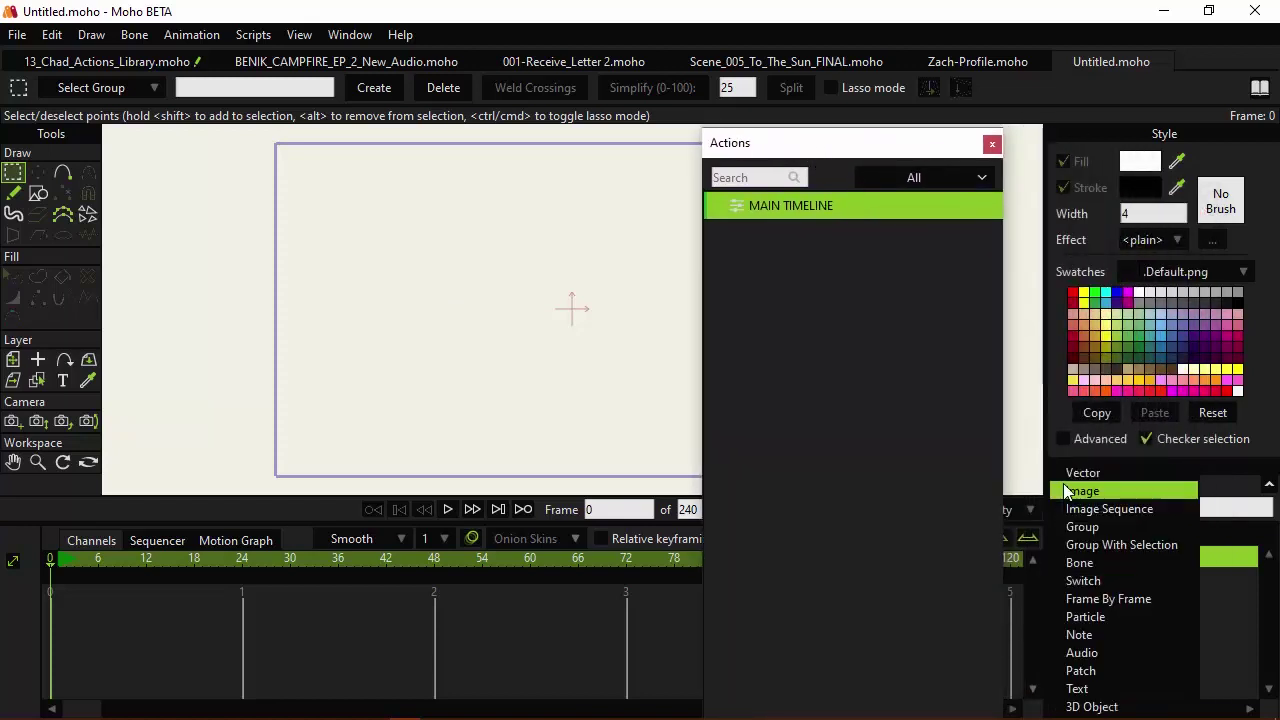
left_click(1134, 598)
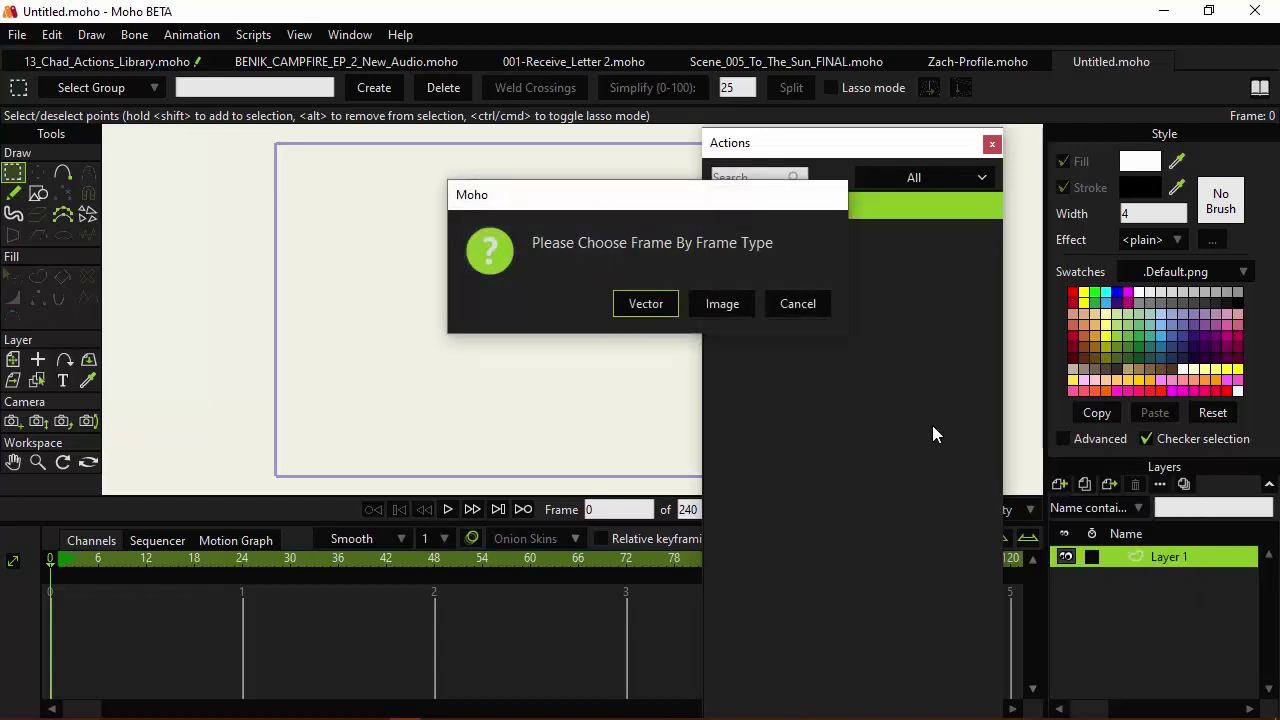
left_click(663, 306)
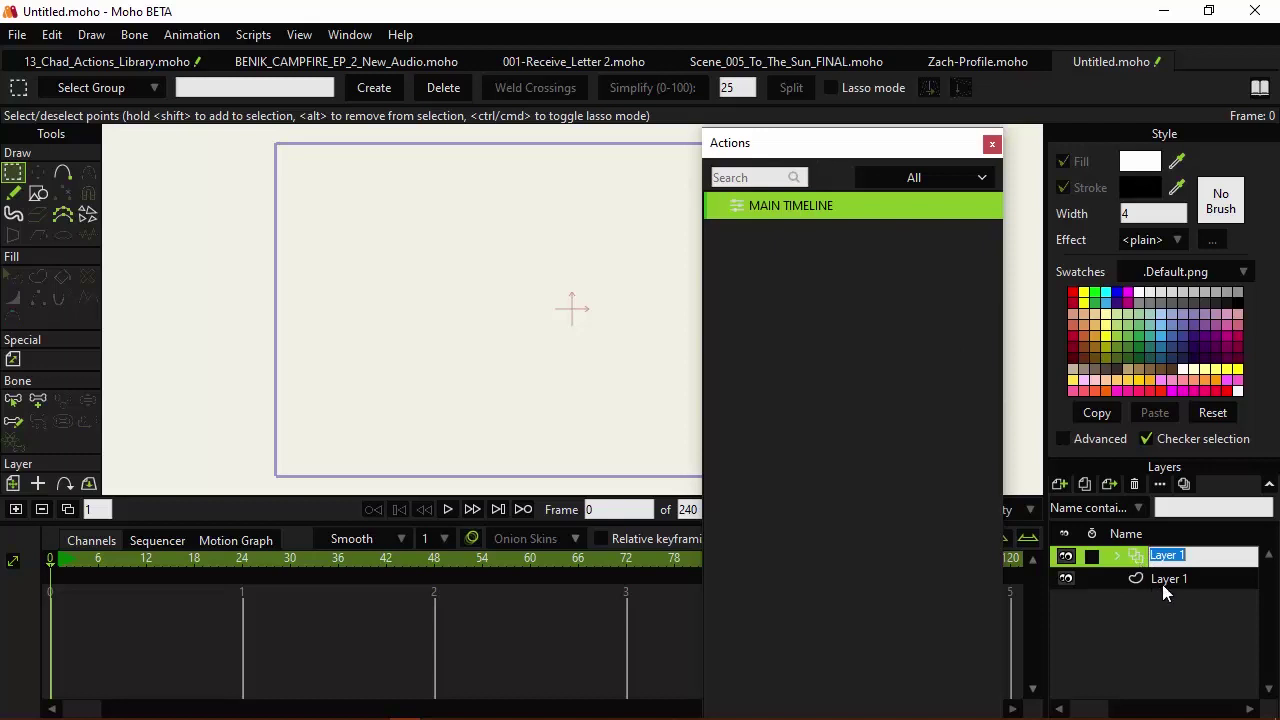
Draw a freehand loop near the canvas's lower left on frame 0
left_click_drag(805, 146, 1004, 144)
left_click(38, 193)
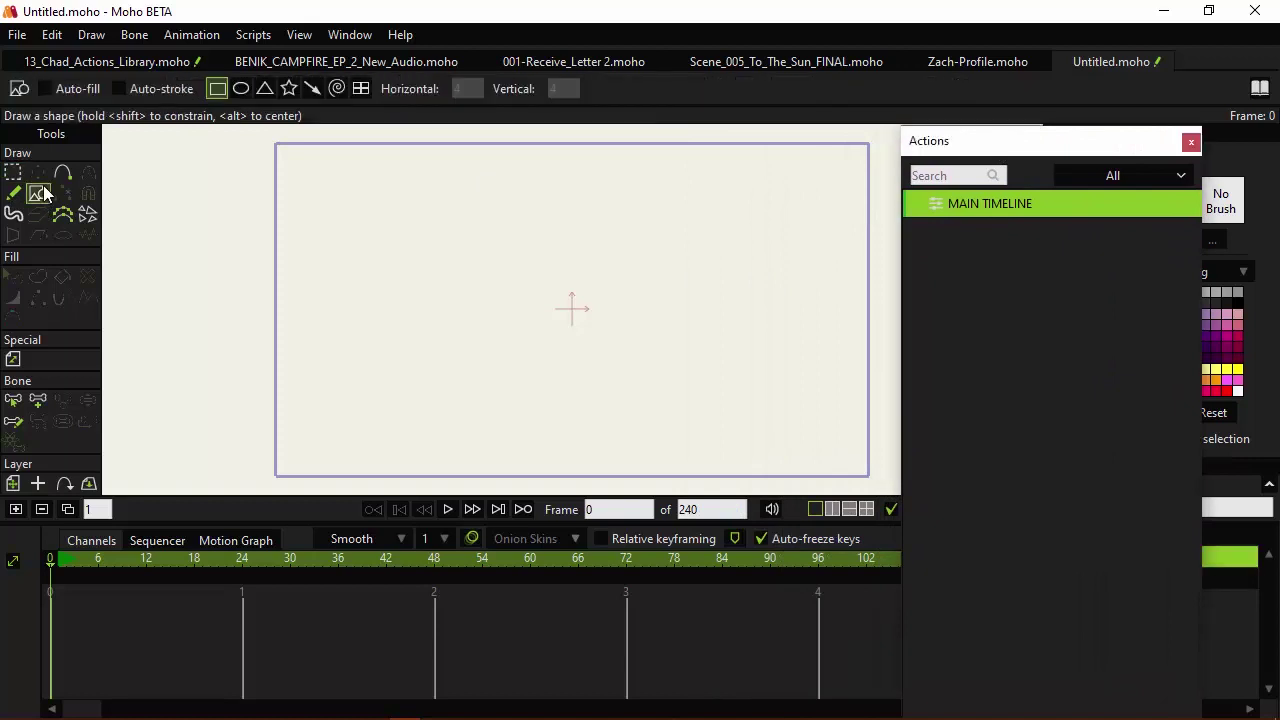
left_click(13, 193)
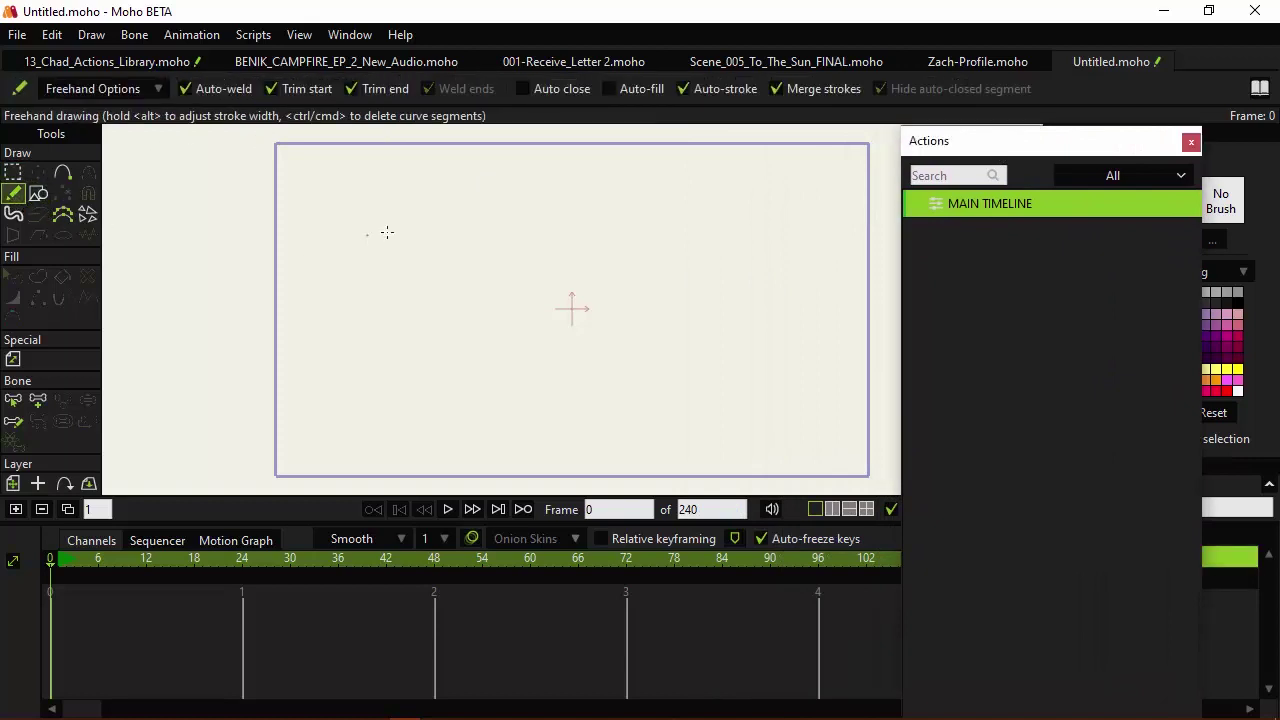
left_click_drag(1017, 158, 1069, 337)
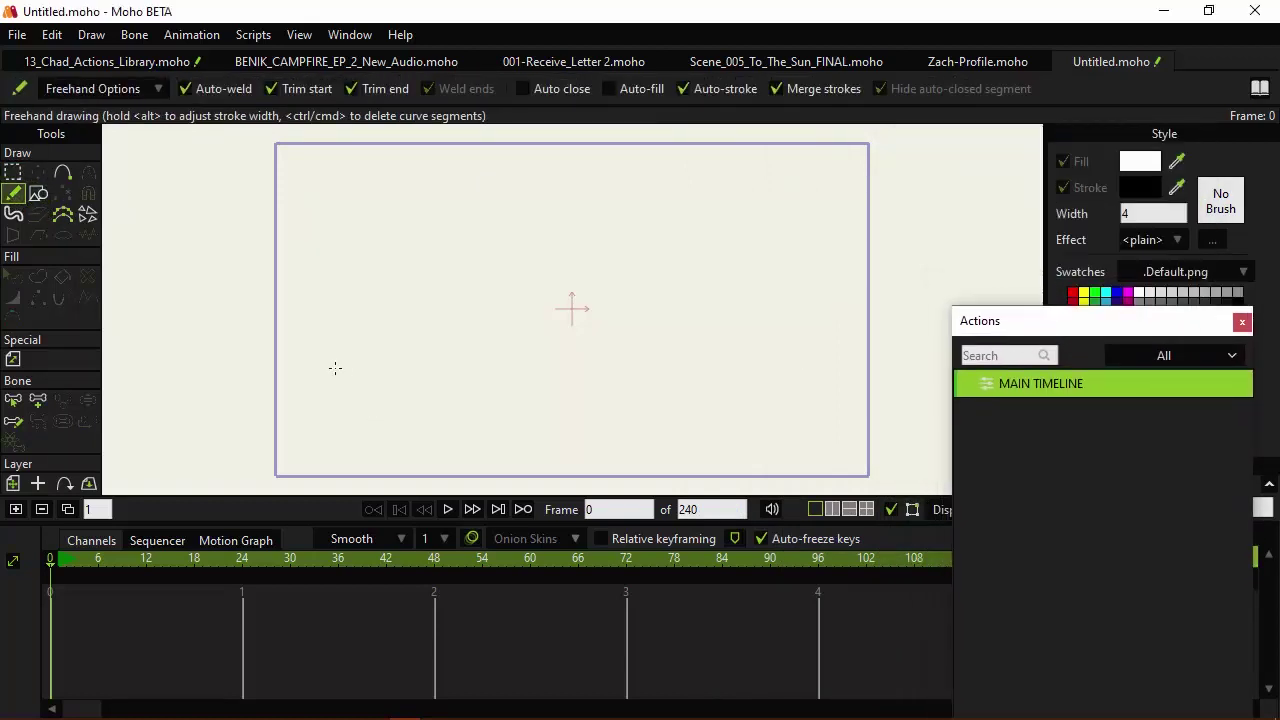
mouse_move(340, 369)
left_mouse_down()
mouse_move(317, 392)
mouse_move(339, 460)
mouse_move(399, 401)
mouse_move(338, 371)
left_mouse_up()
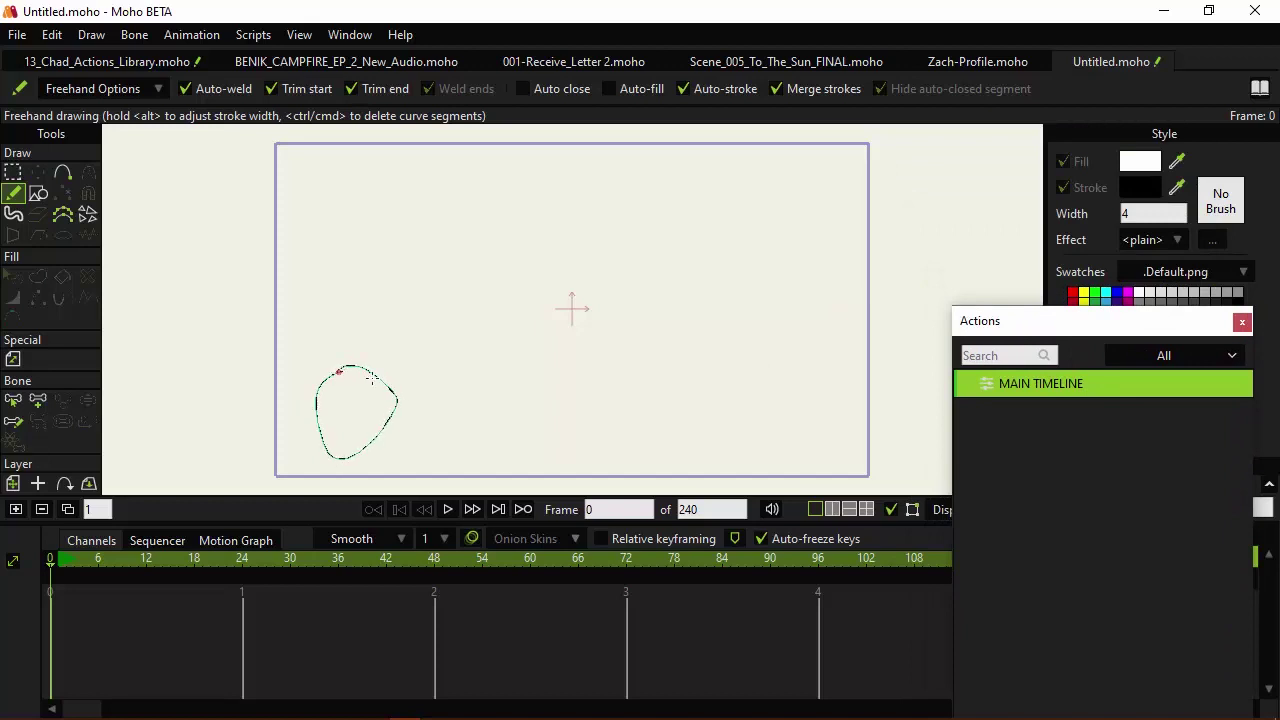
Add frame 1 with onion skins on and sketch a flattened loop
left_click(15, 511)
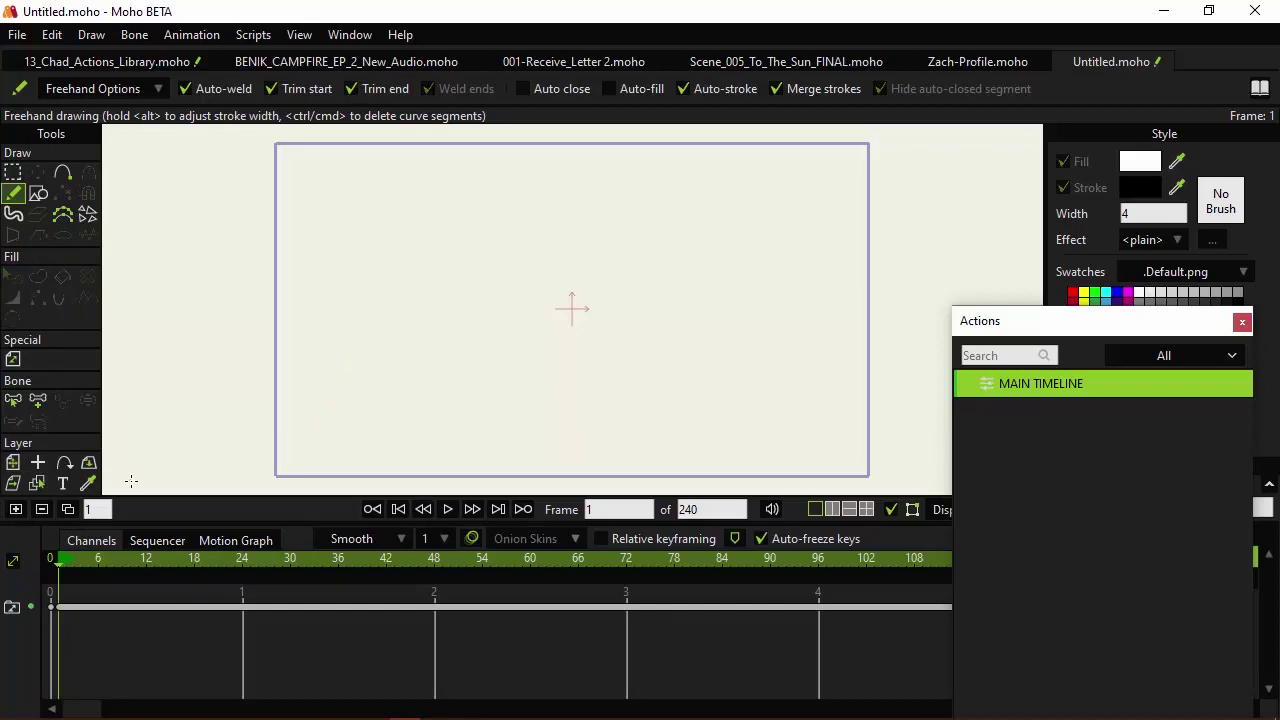
left_click(481, 536)
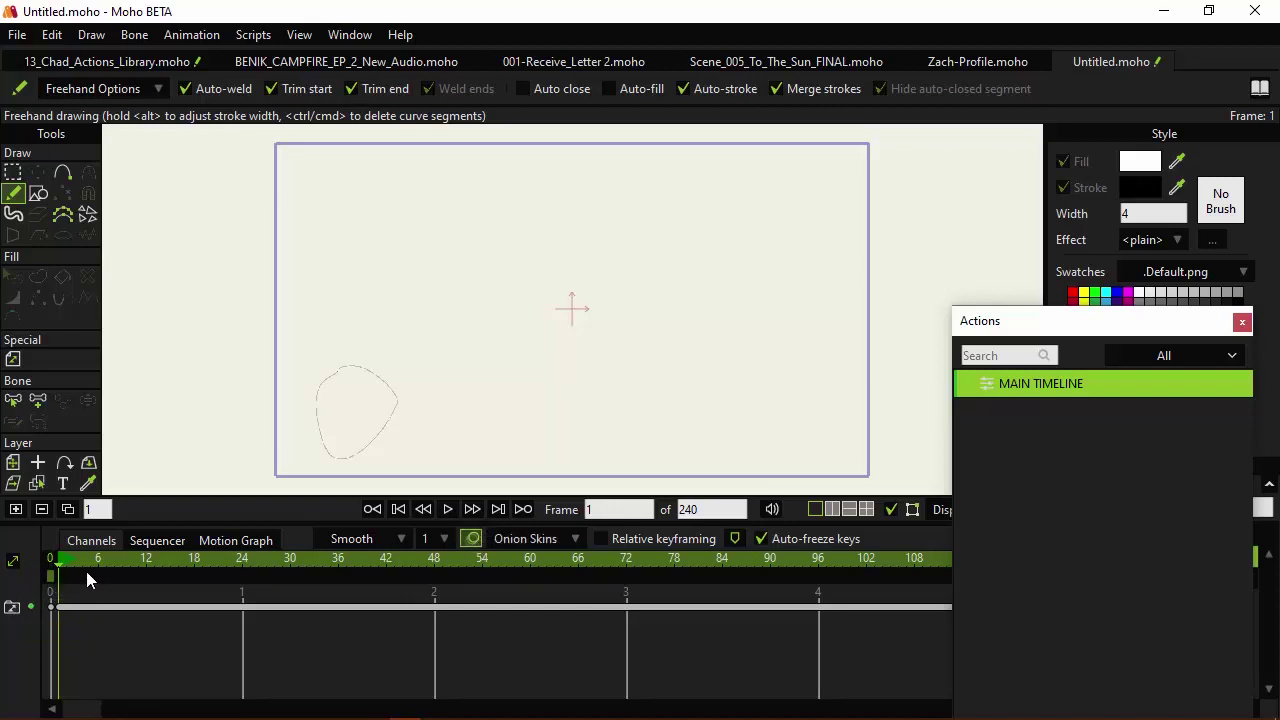
left_click(399, 332)
mouse_move(397, 397)
left_mouse_down()
mouse_move(316, 408)
mouse_move(298, 452)
mouse_move(426, 443)
mouse_move(435, 411)
mouse_move(388, 394)
left_mouse_up()
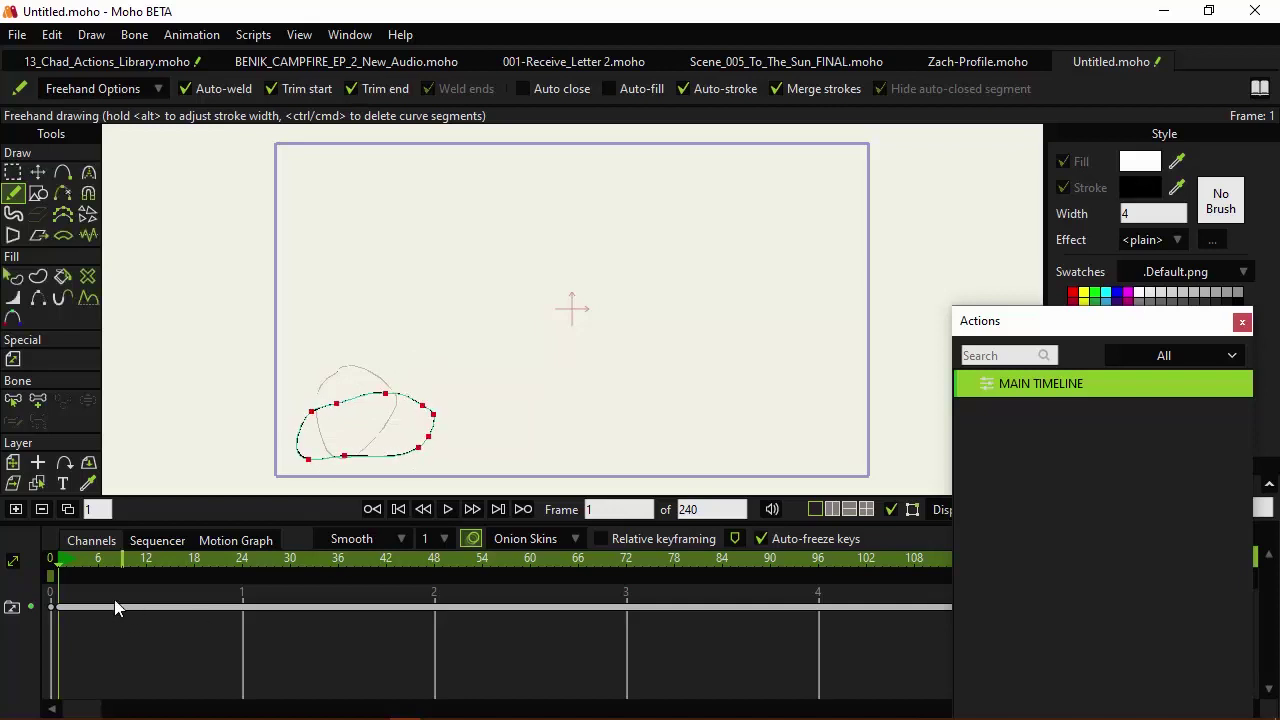
Add frame 2 and draw a taller loop over the onion skin
left_click(16, 510)
left_click(16, 510)
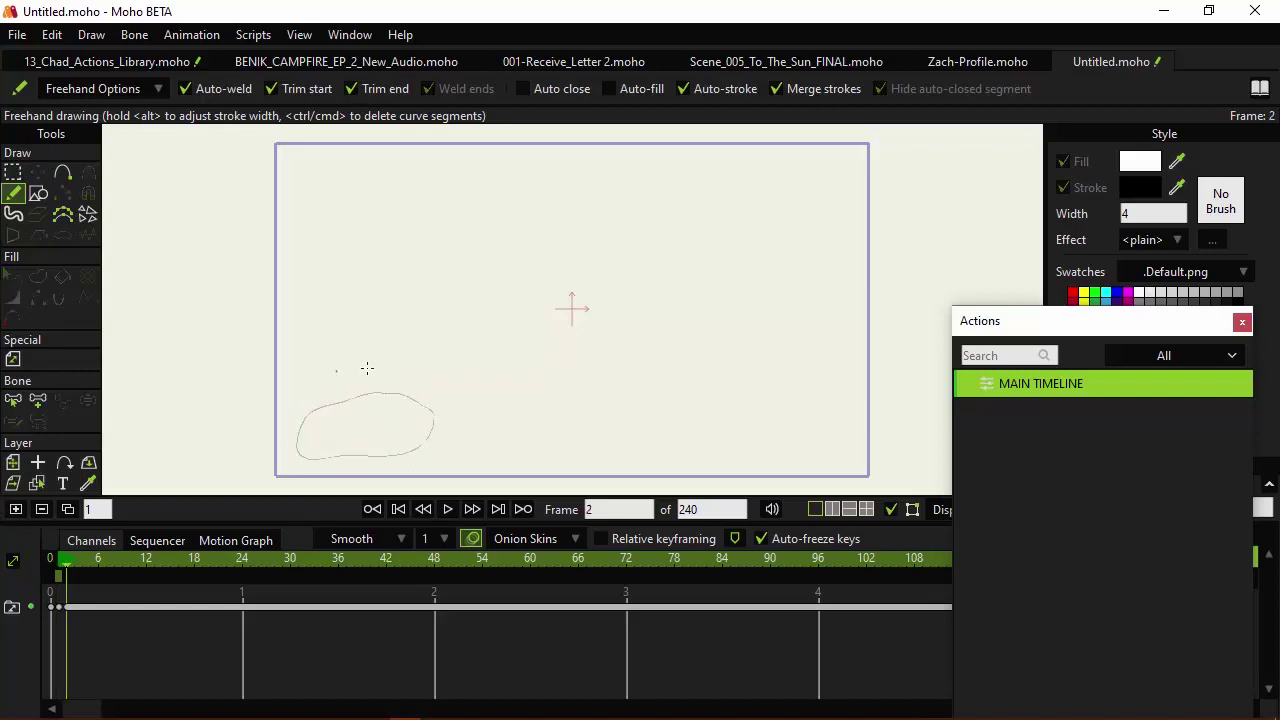
mouse_move(364, 353)
left_mouse_down()
mouse_move(340, 400)
mouse_move(346, 450)
left_mouse_up()
mouse_move(393, 443)
left_mouse_down()
mouse_move(414, 399)
mouse_move(410, 358)
mouse_move(360, 350)
left_mouse_up()
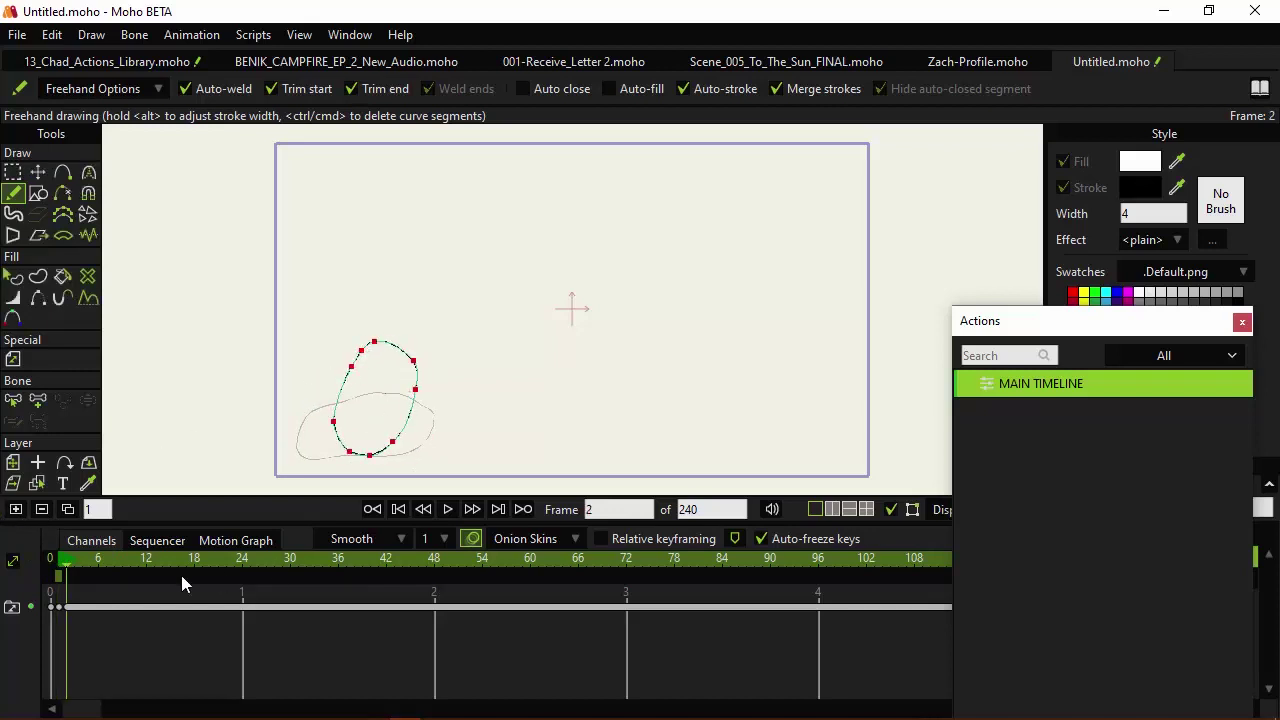
Draw loops on frame 3 higher up and frame 4 near the upper middle
left_click(15, 509)
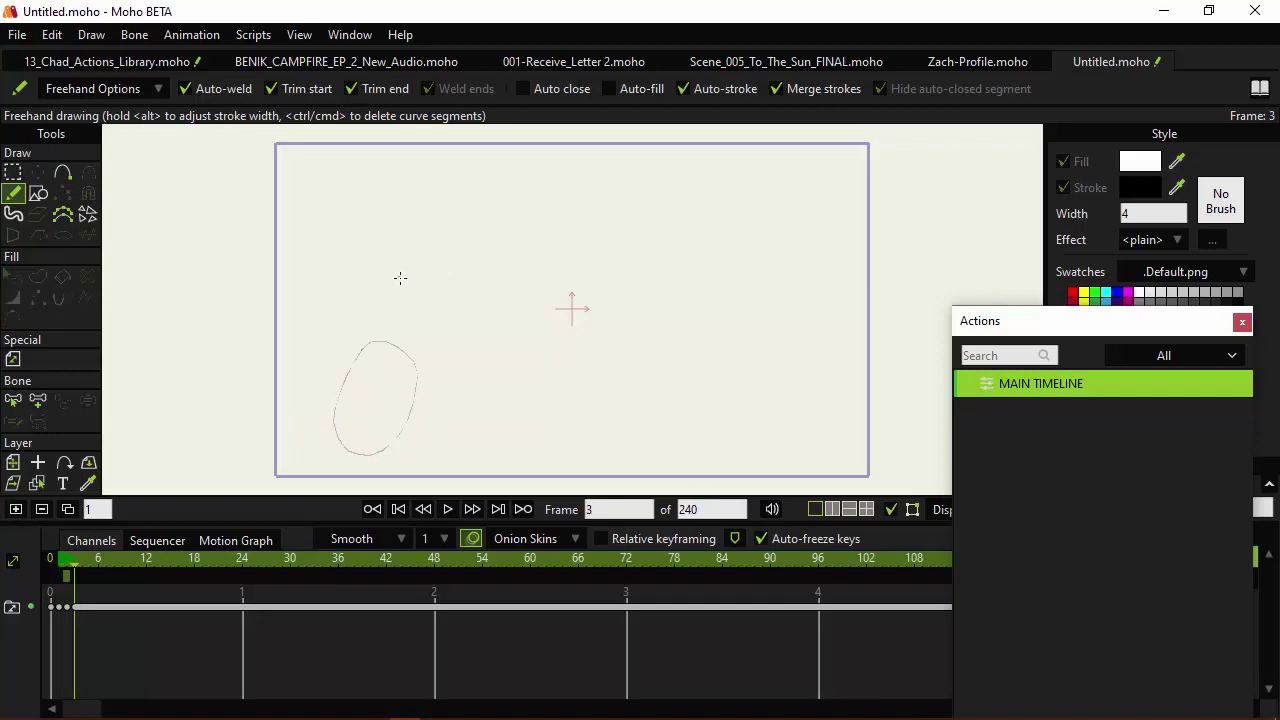
mouse_move(404, 287)
left_mouse_down()
mouse_move(378, 346)
mouse_move(474, 277)
mouse_move(410, 290)
left_mouse_up()
left_click(15, 509)
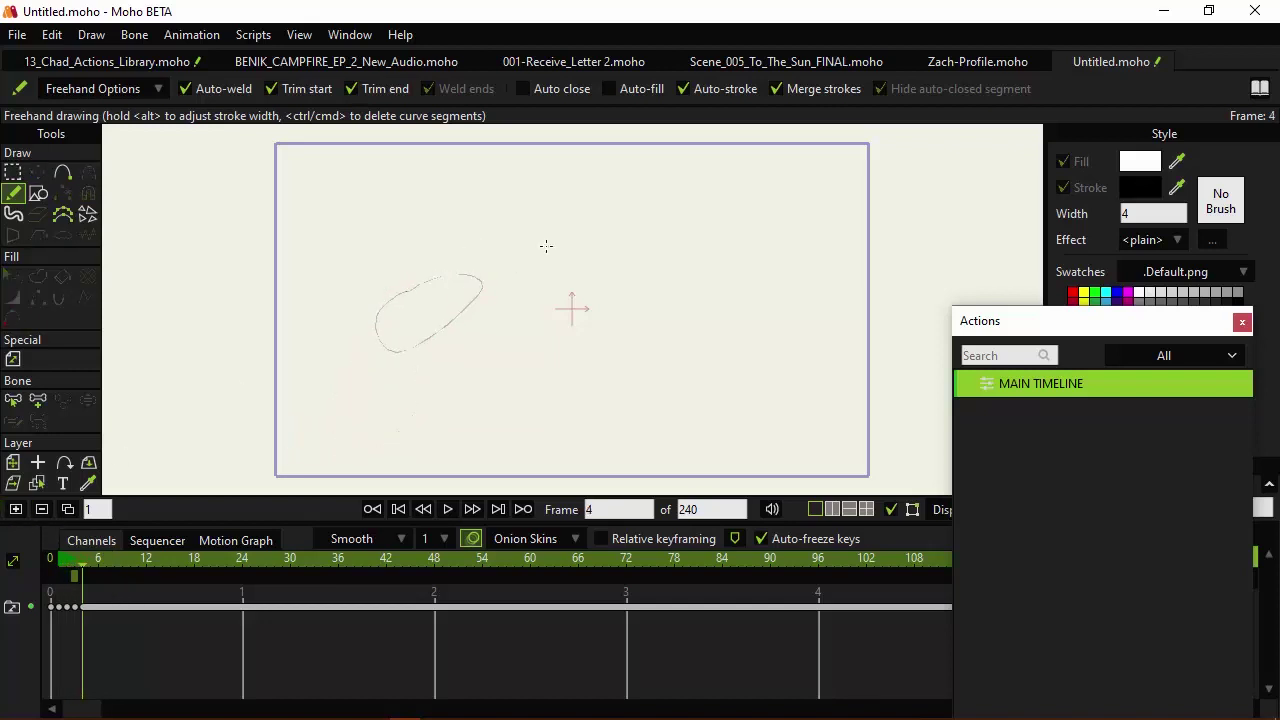
mouse_move(548, 228)
left_mouse_down()
mouse_move(484, 273)
mouse_move(504, 281)
mouse_move(549, 230)
left_mouse_up()
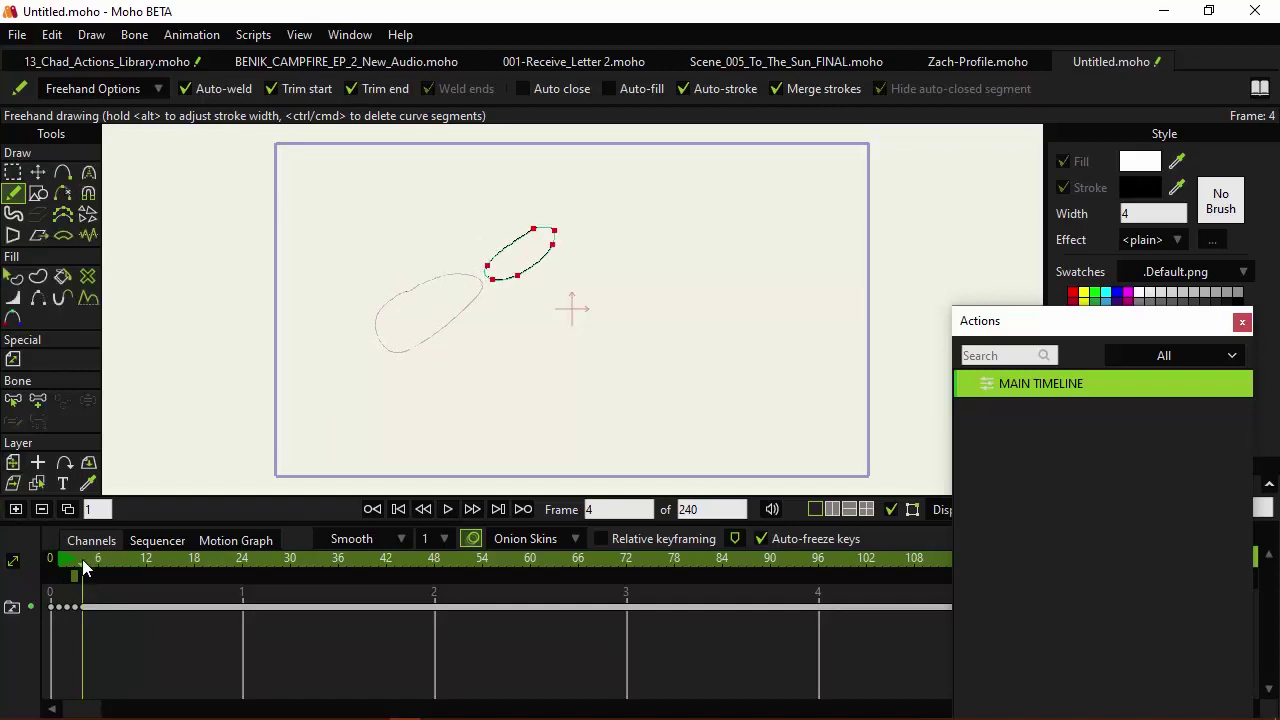
Turn off onion skinning and step through frames 1 to 4 to preview the loop
left_click_drag(81, 559, 59, 560)
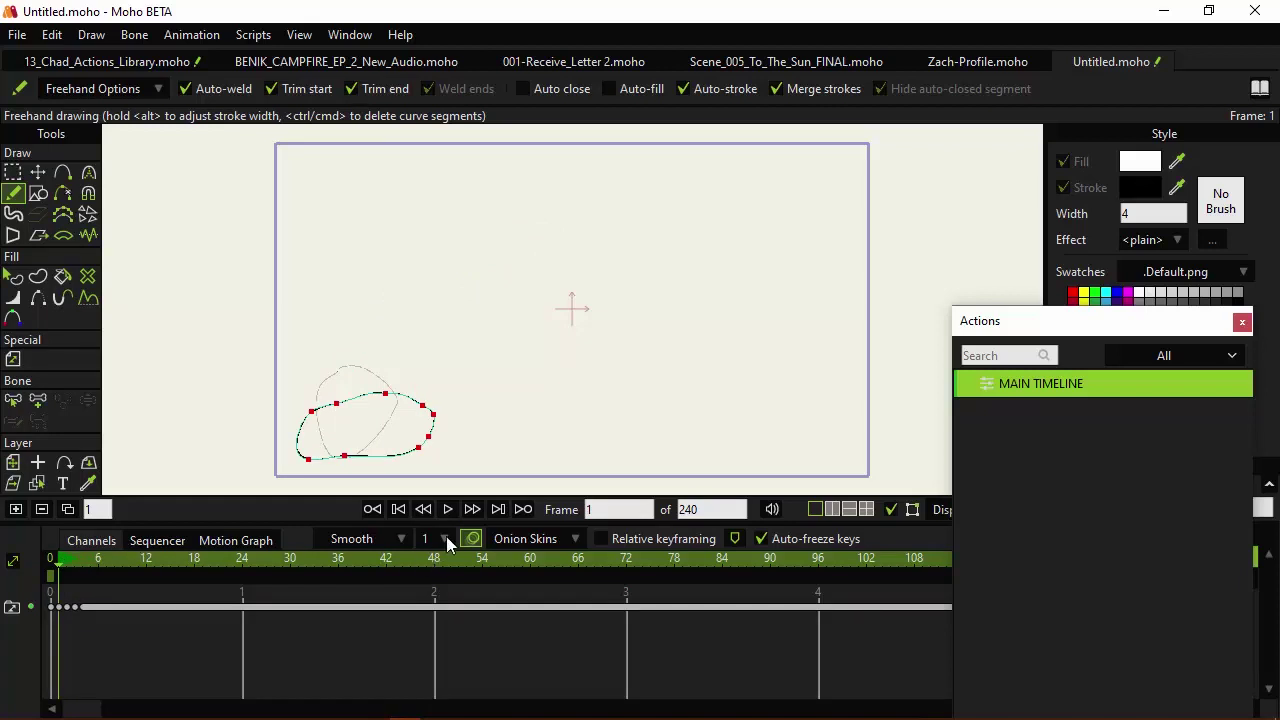
left_click(472, 538)
left_click(57, 562)
left_click_drag(59, 567, 83, 567)
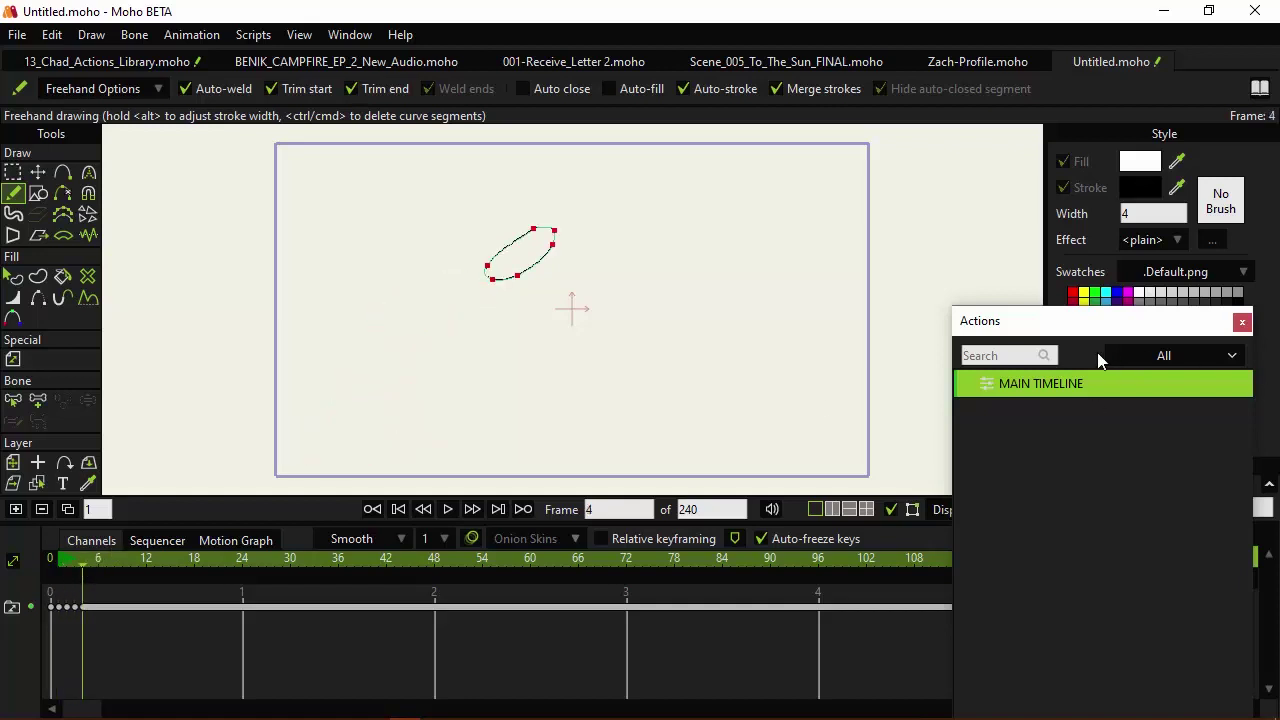
Drag the Actions window up over the canvas, off the swatches and layers
left_click_drag(1121, 323, 833, 140)
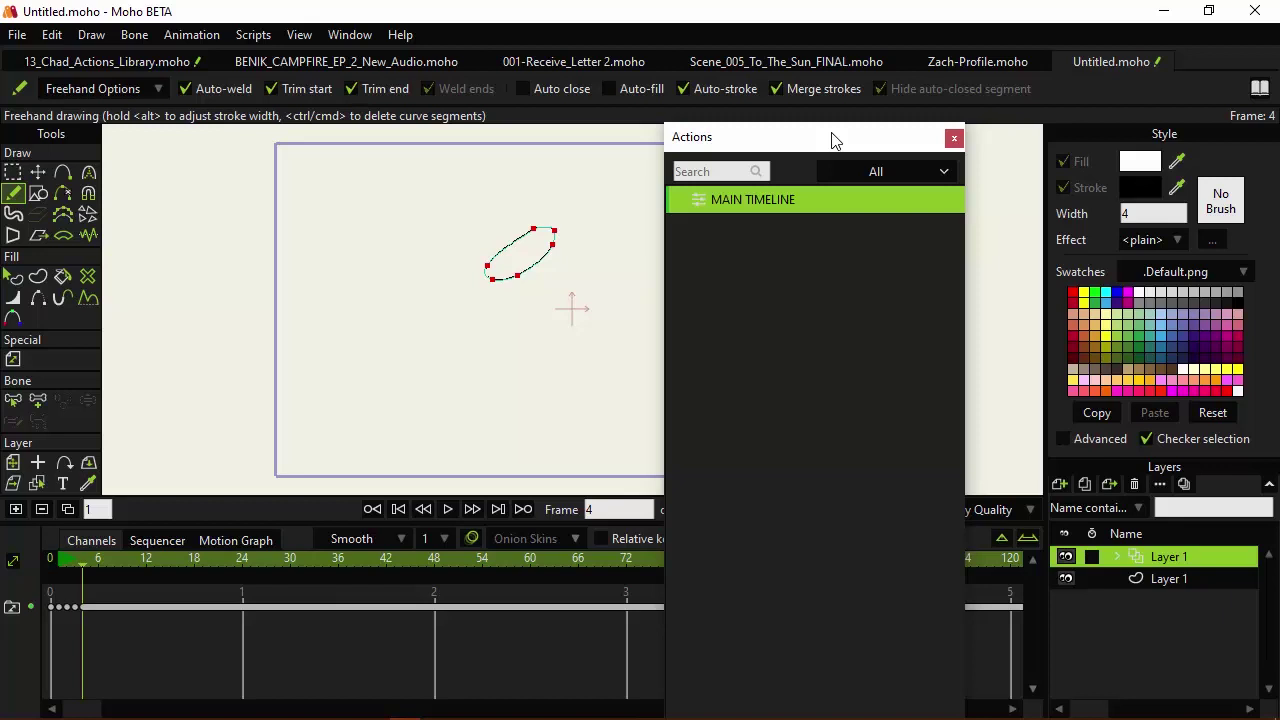
Show all layers of the 001-Receive_Letter 2 scene and play its animation
left_click(573, 61)
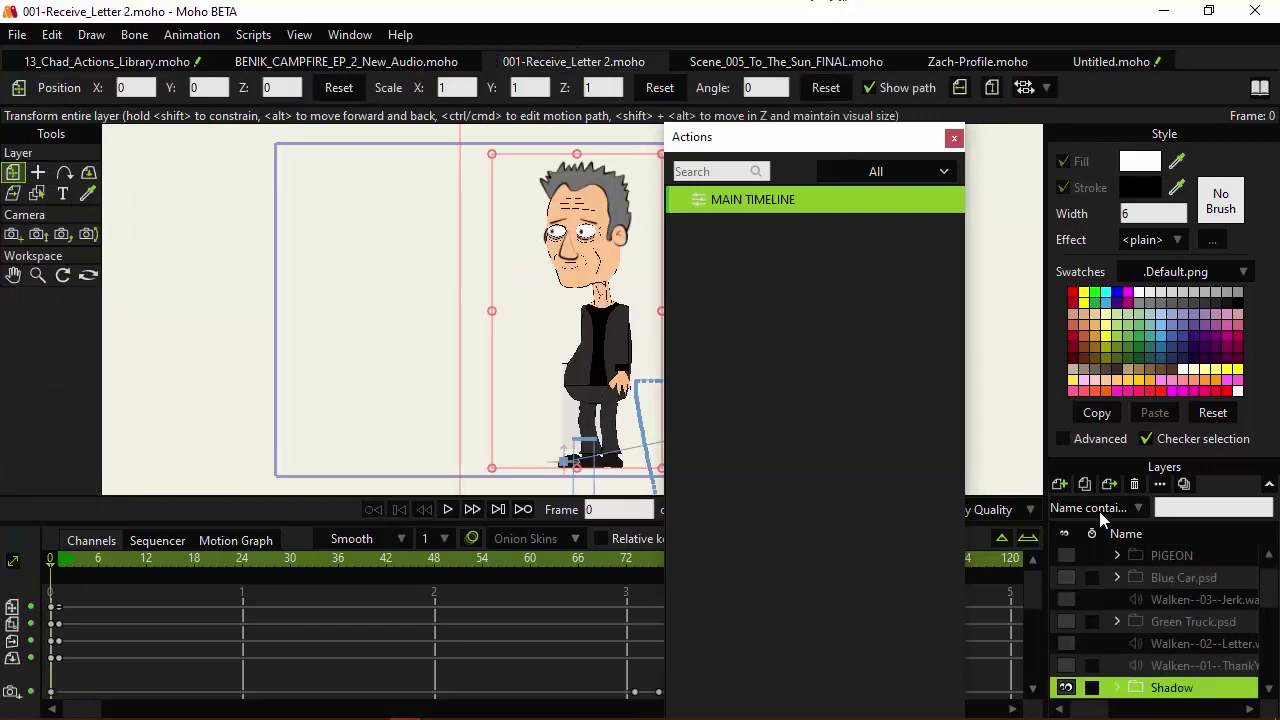
left_click(1183, 484)
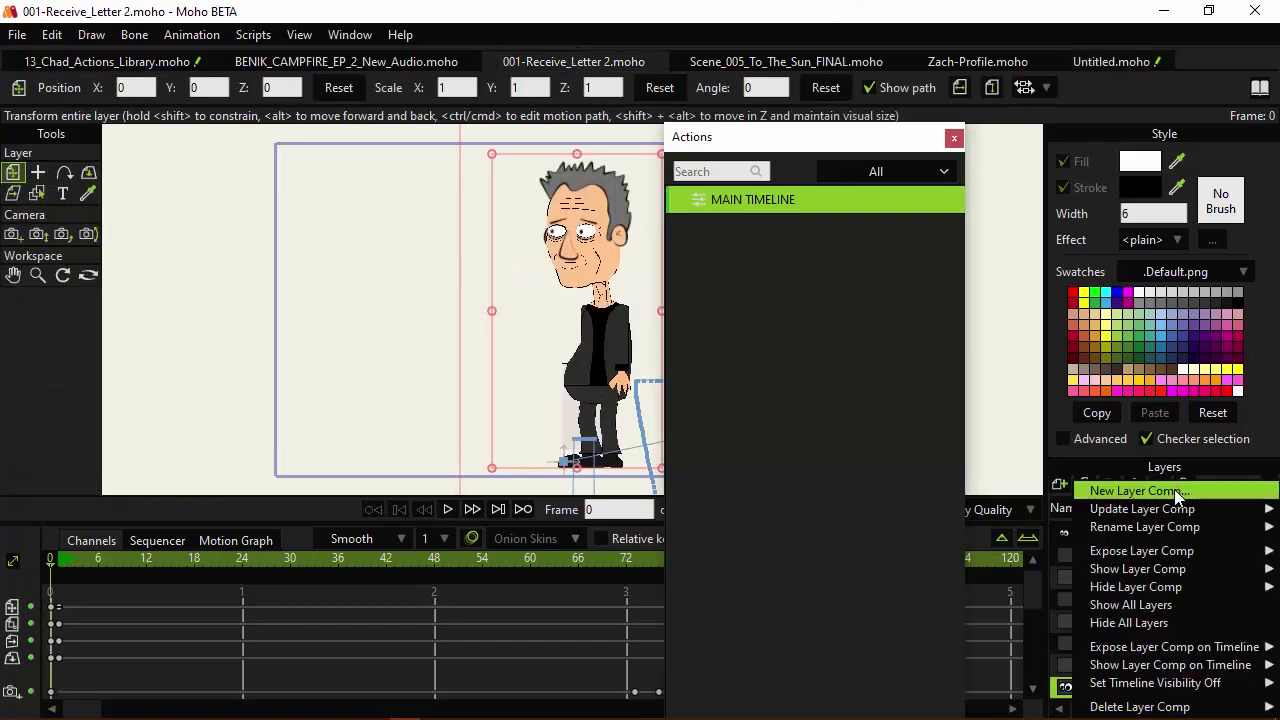
left_click(1169, 601)
left_click_drag(777, 137, 1047, 228)
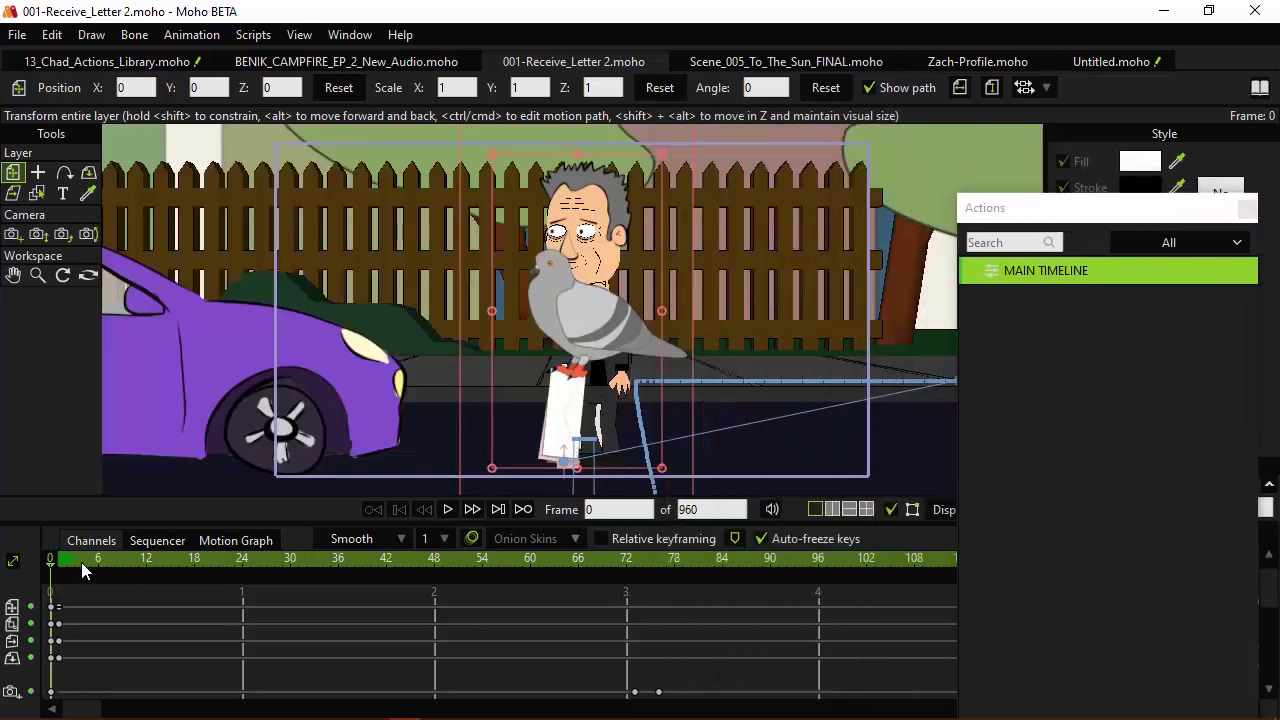
key("space")
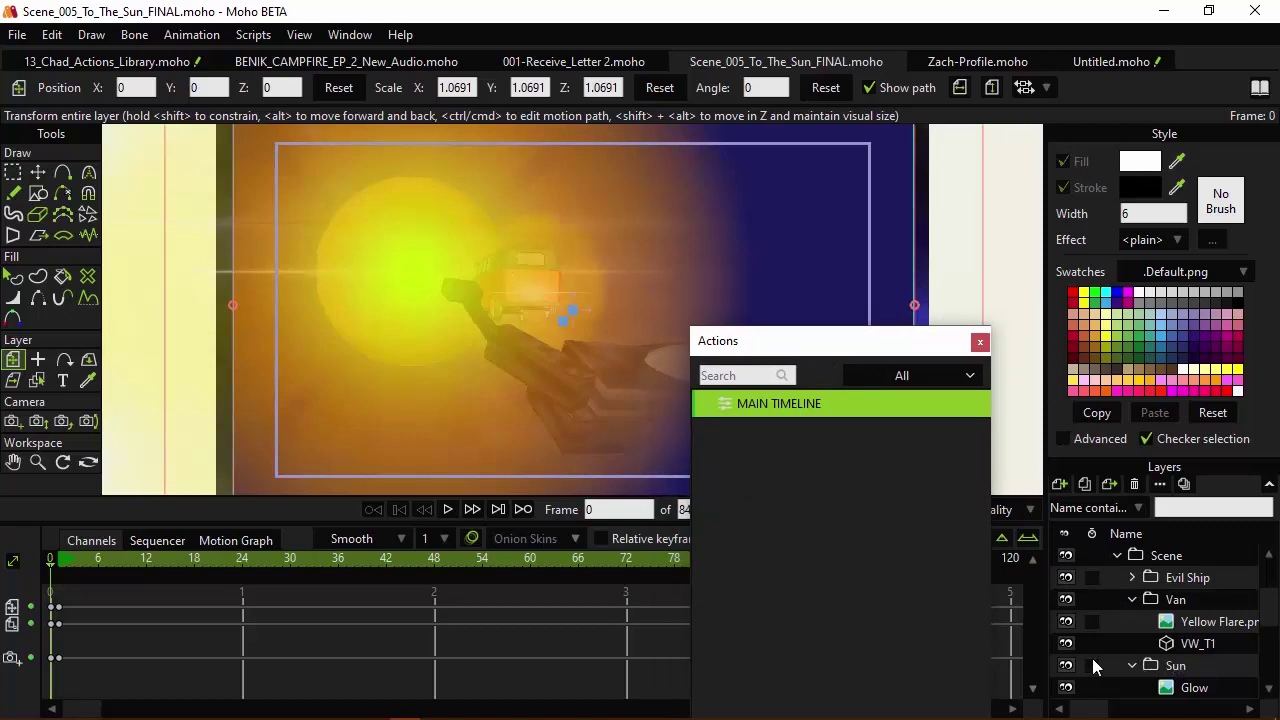
Hide and restore the Sun scene's Filter layer, then switch to Untitled.moho
scroll(1078, 576, "up", 1)
left_click(1067, 558)
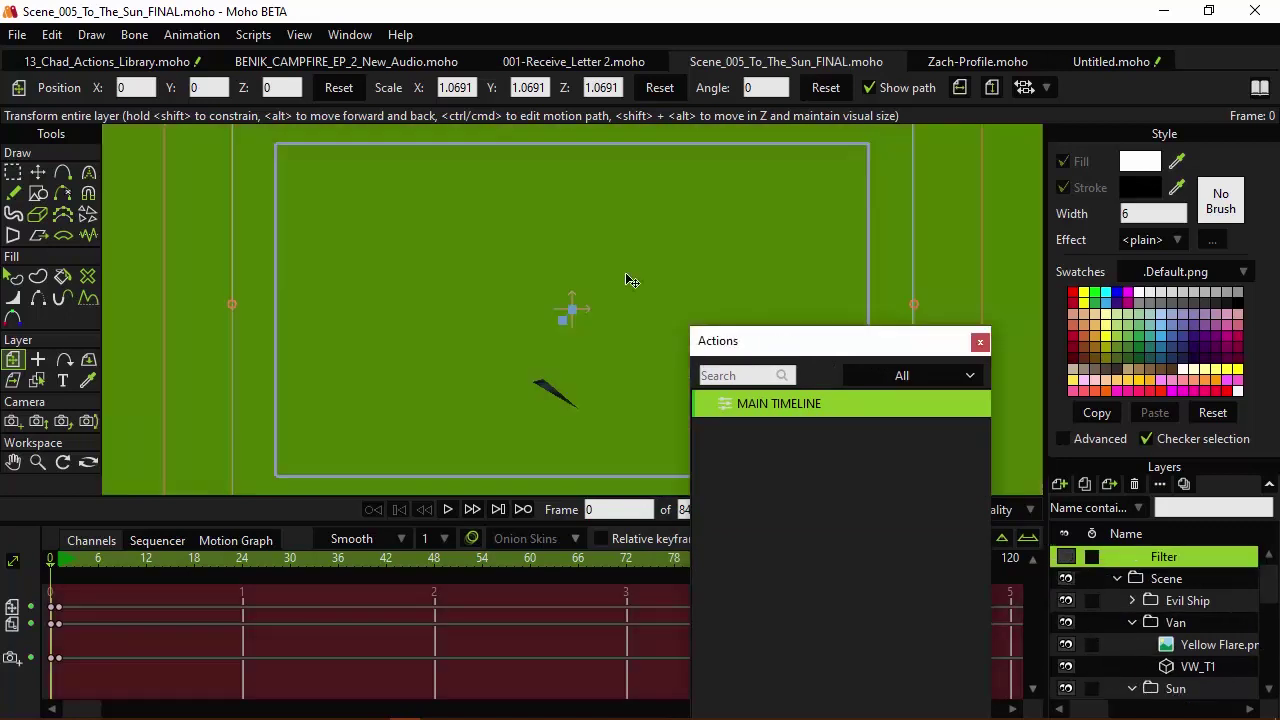
left_click(1067, 557)
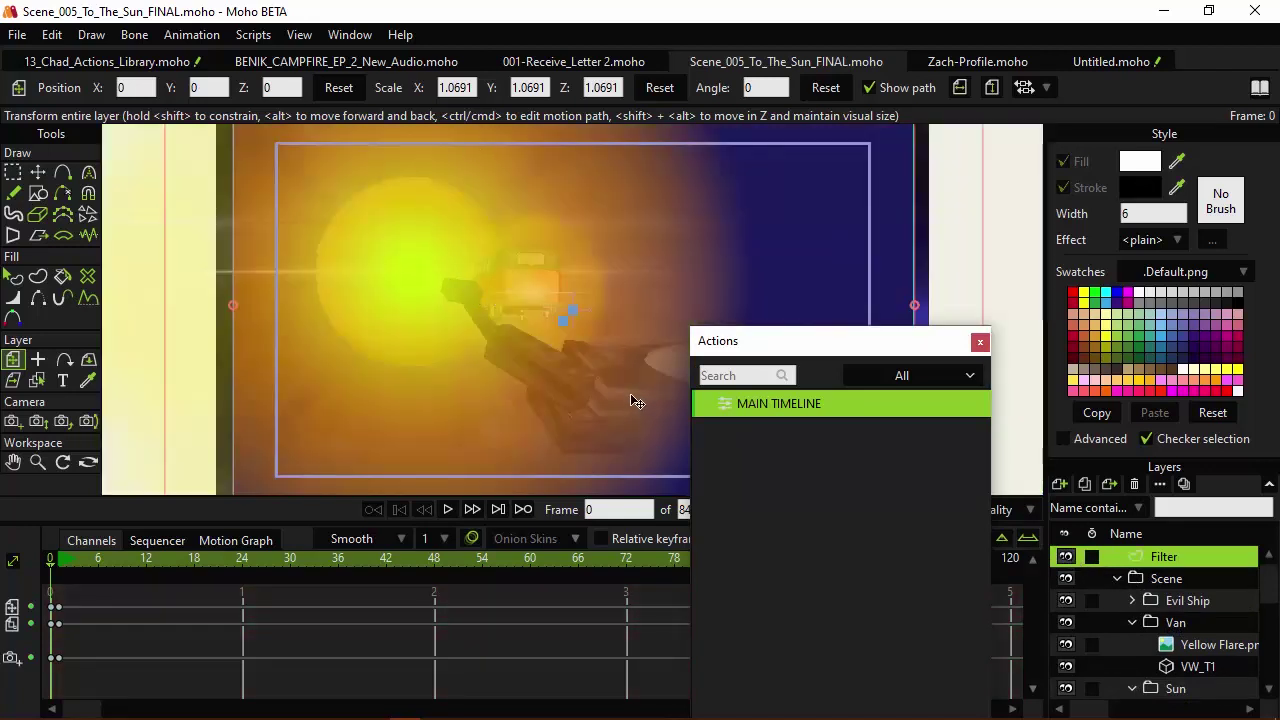
left_click_drag(791, 340, 986, 328)
left_click(1095, 61)
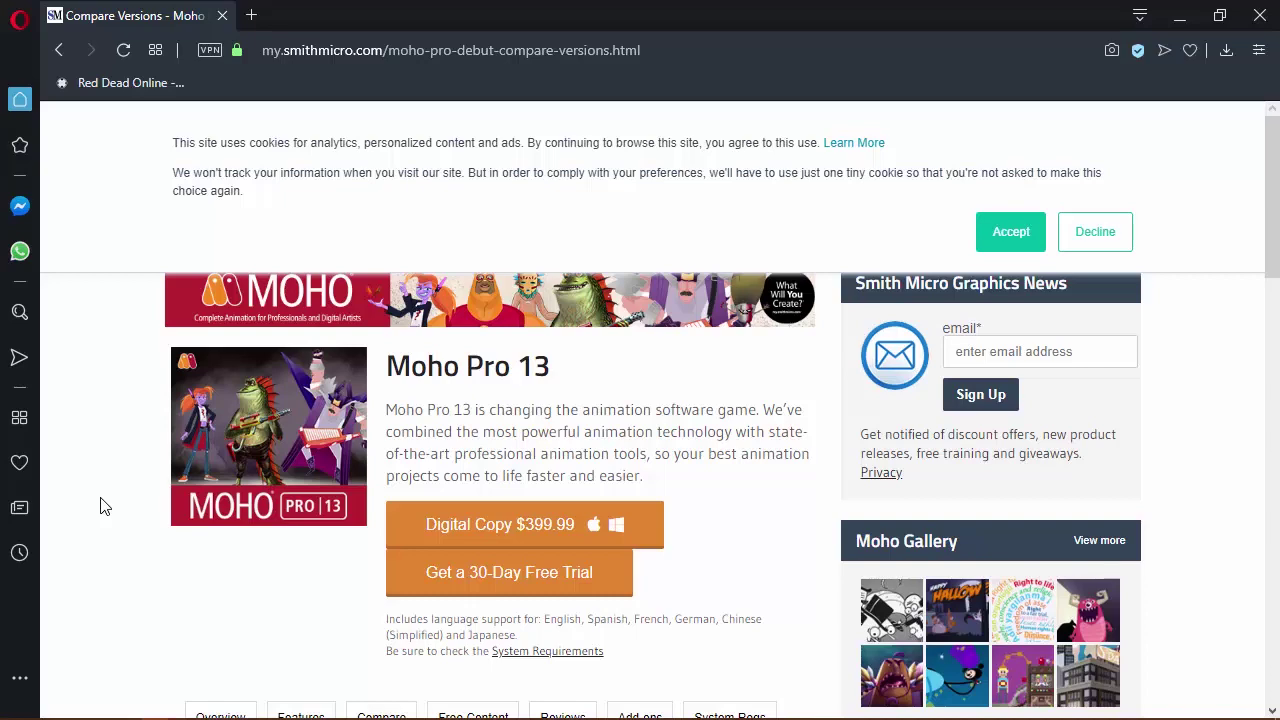
Scroll the compare-versions page to the Pro 13 vs Debut 13 New Features table
scroll(171, 531, "down", 2)
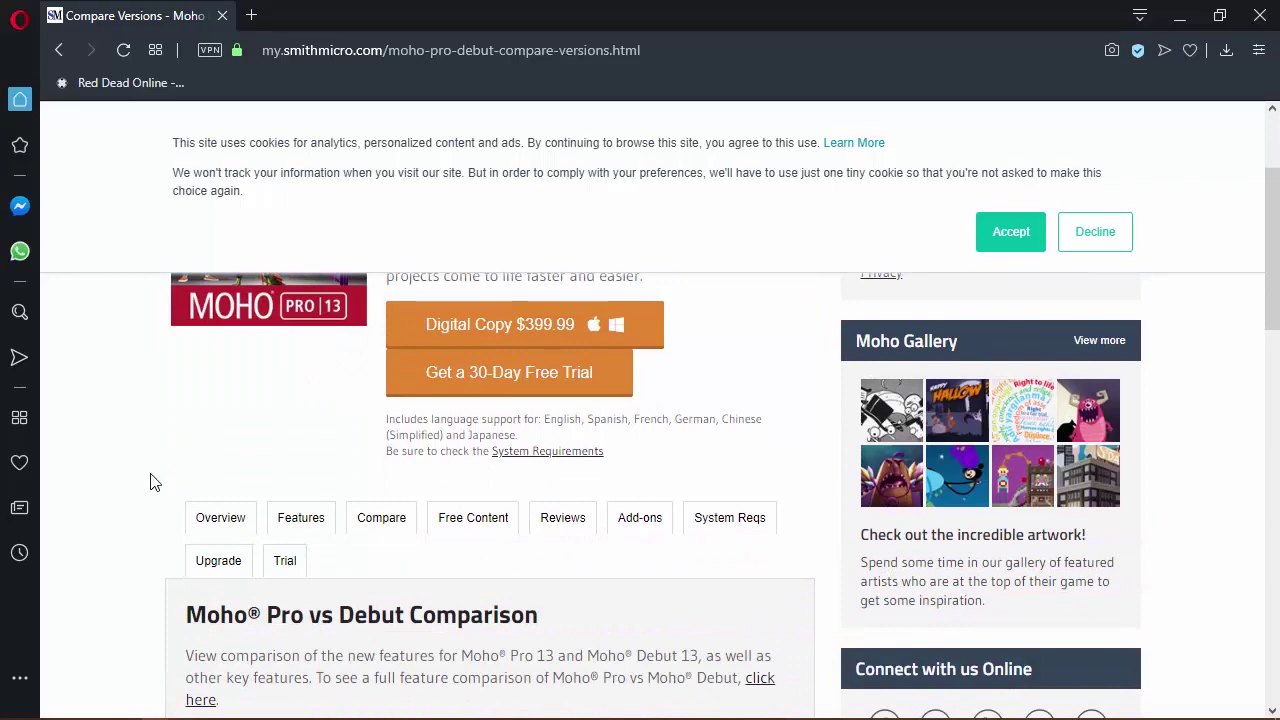
scroll(150, 482, "down", 5)
scroll(150, 482, "up", 2)
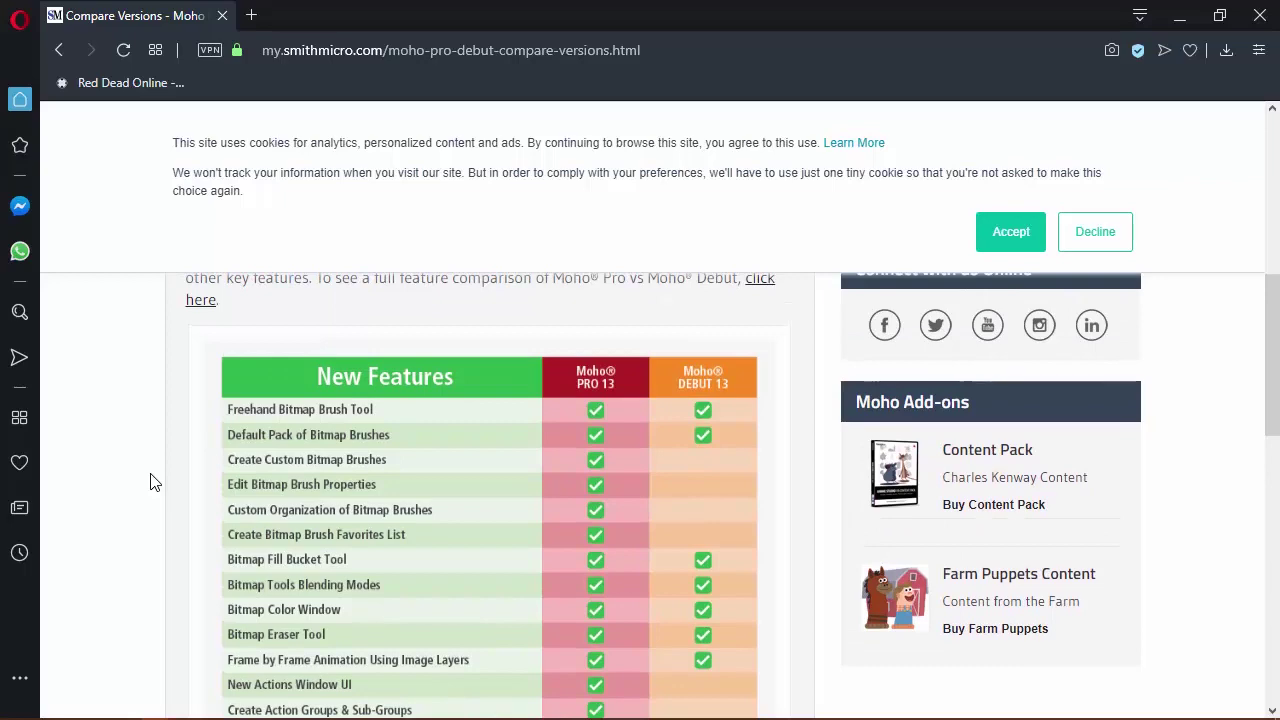
scroll(230, 497, "up", 2)
scroll(230, 497, "up", 2)
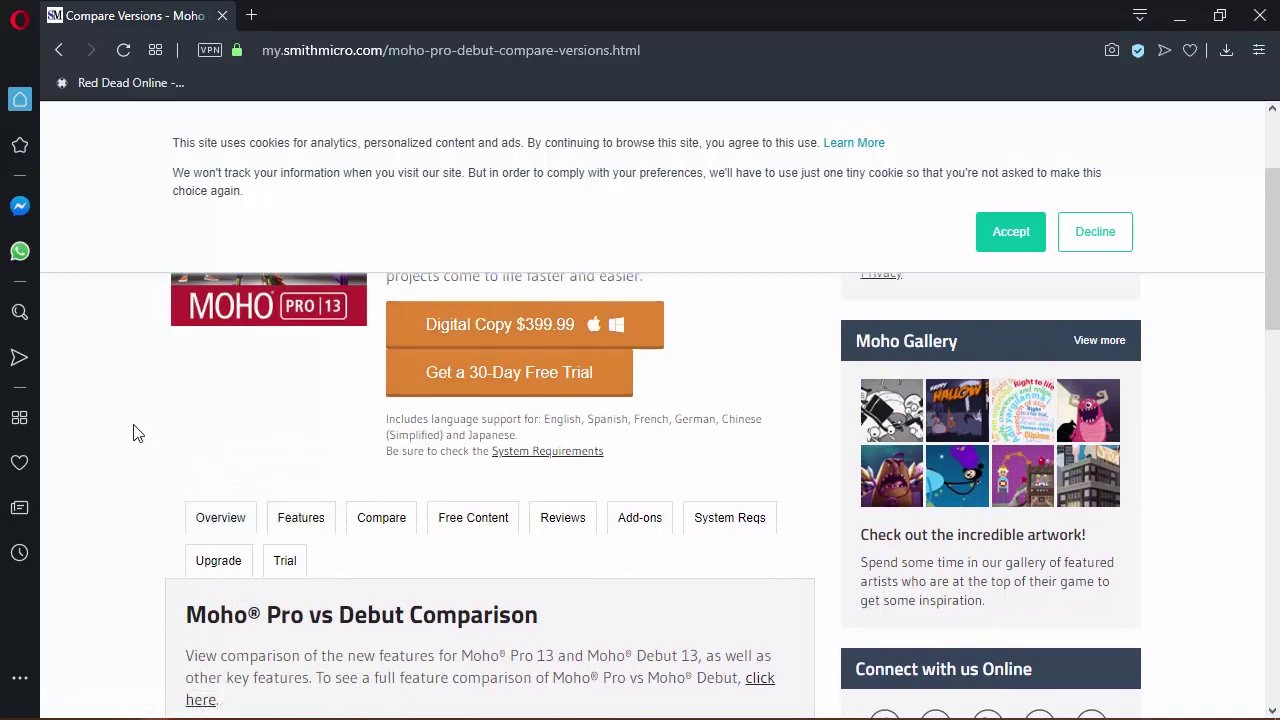
scroll(134, 467, "up", 2)
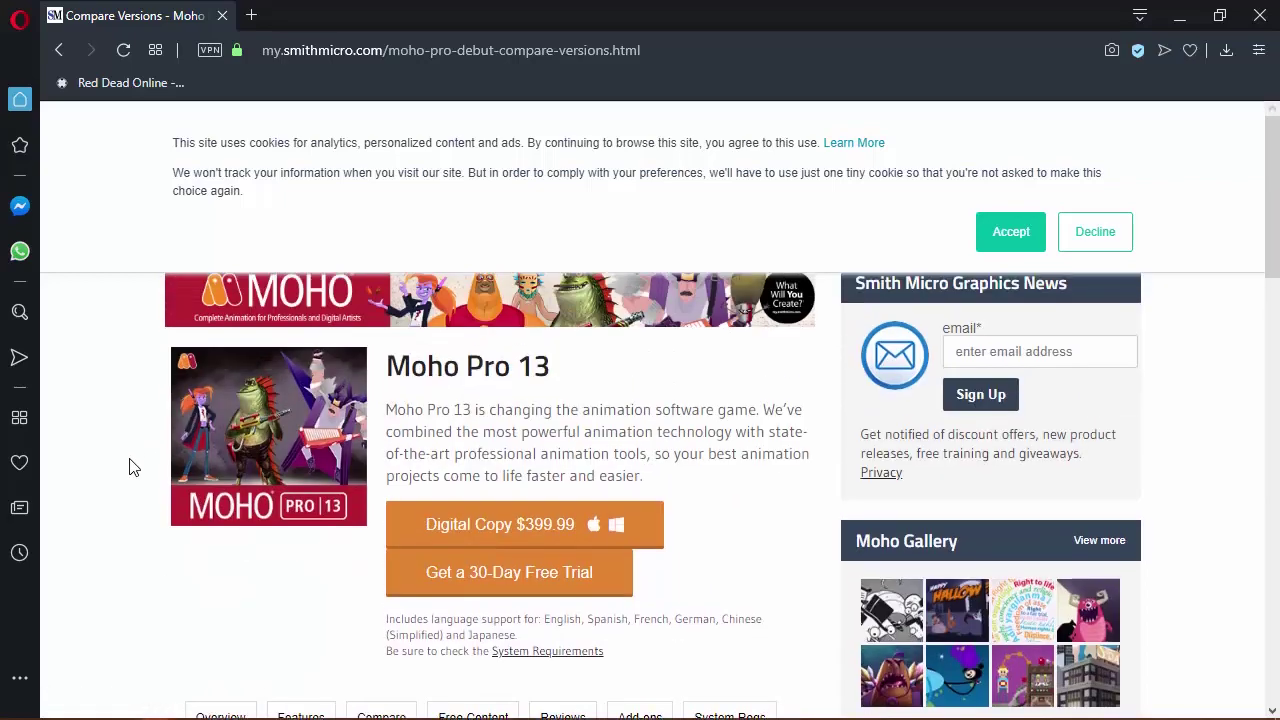
scroll(134, 467, "down", 5)
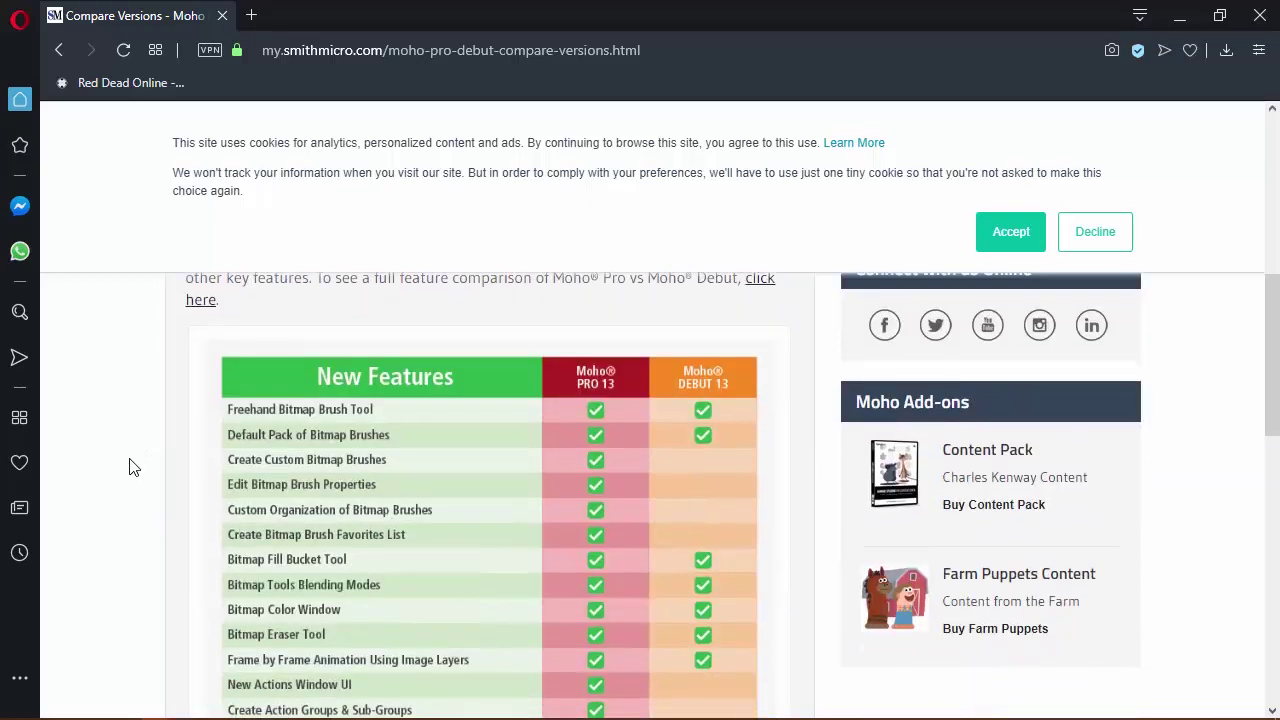
scroll(134, 467, "up", 1)
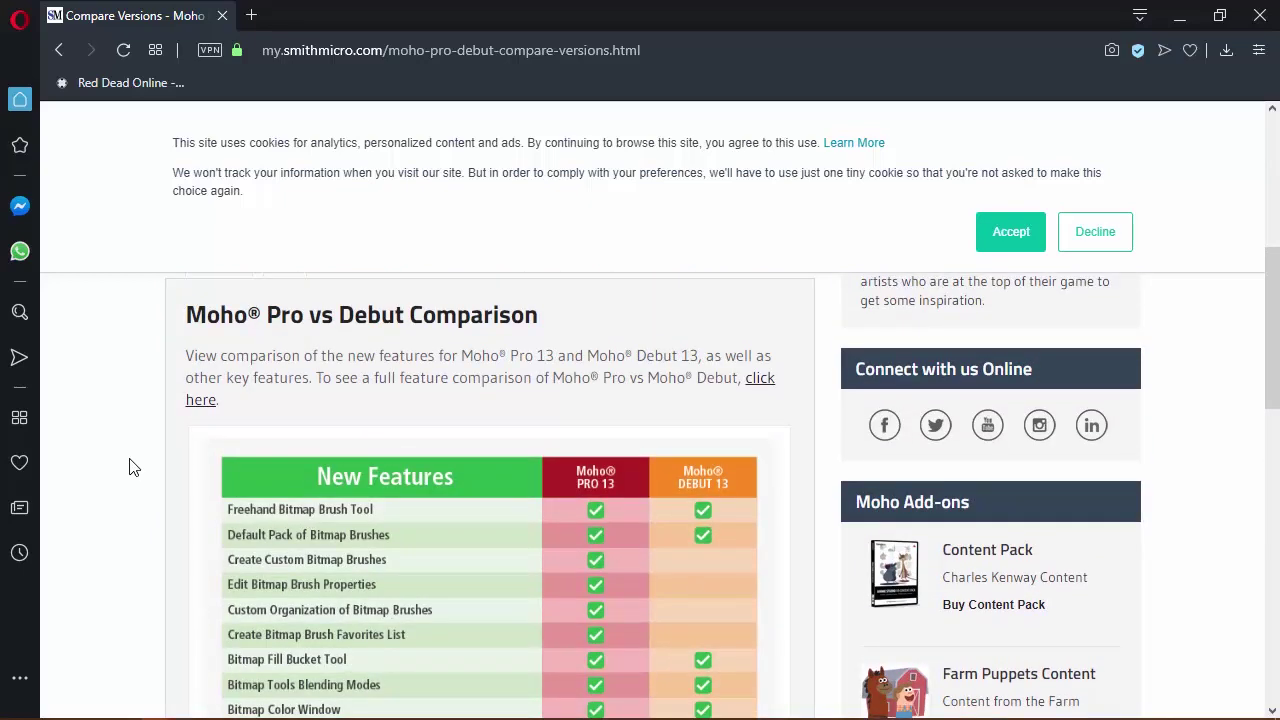
scroll(163, 468, "down", 3)
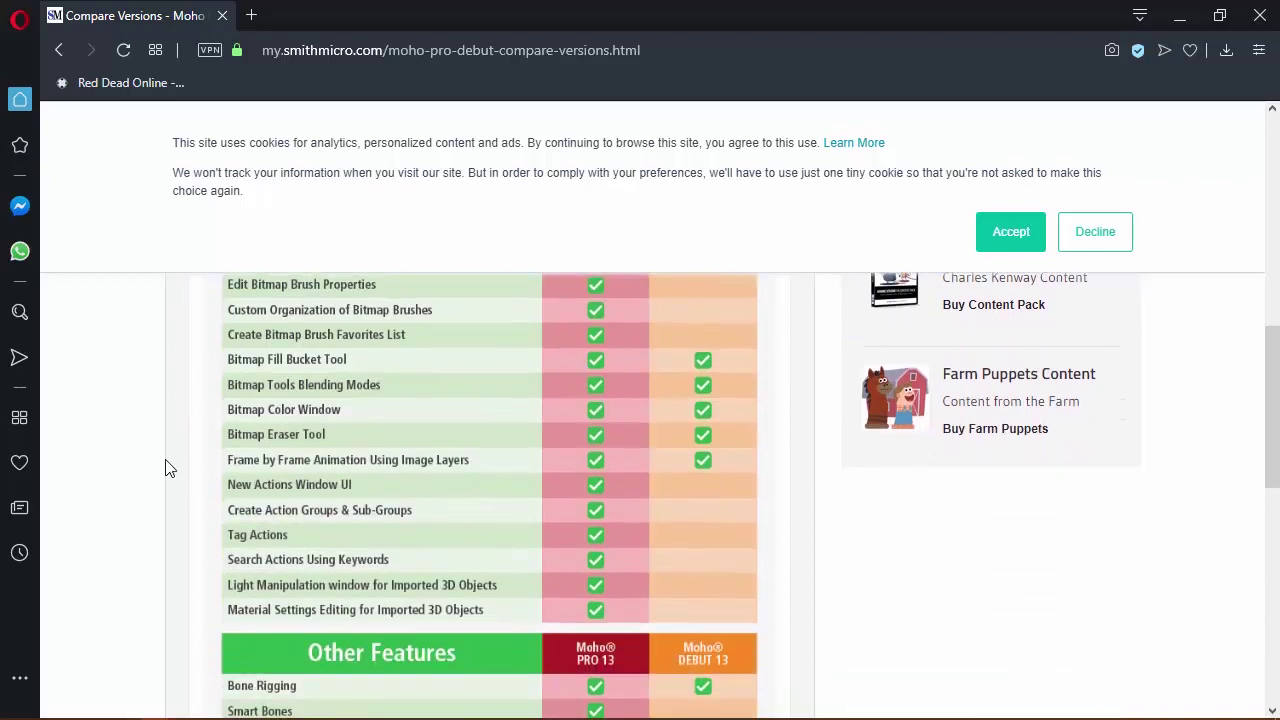
scroll(165, 467, "up", 1)
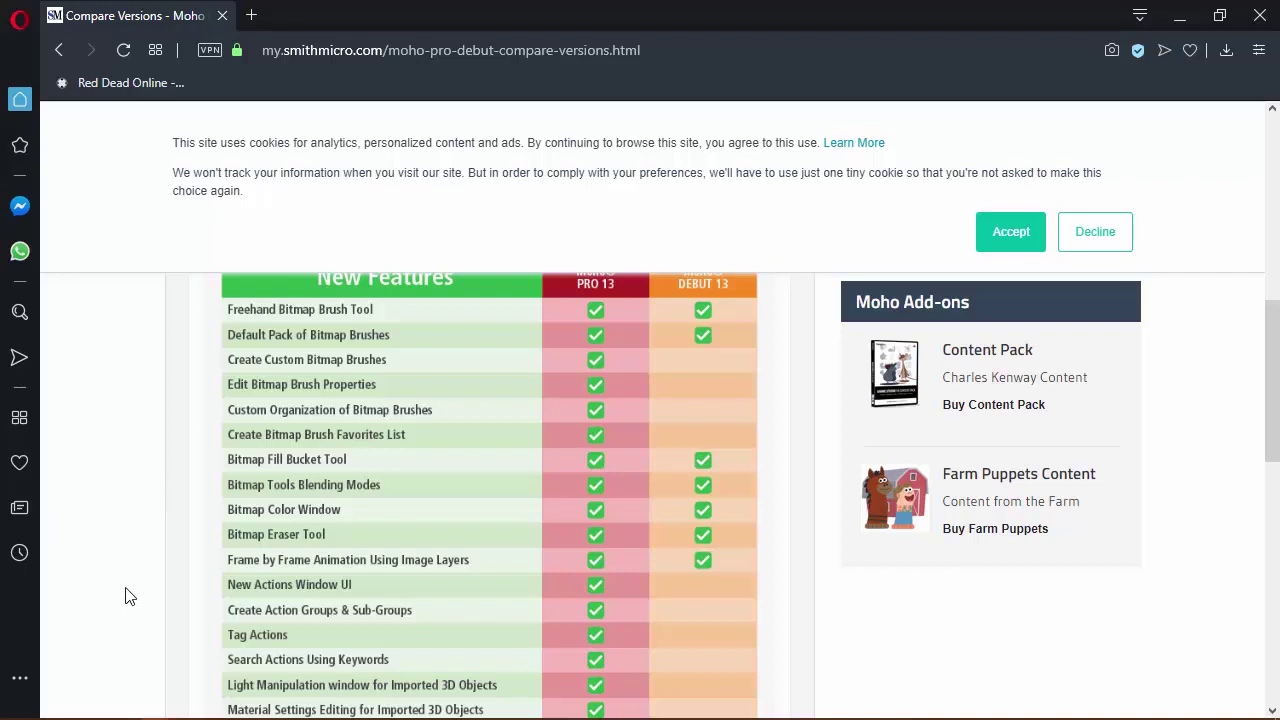
scroll(190, 474, "down", 4)
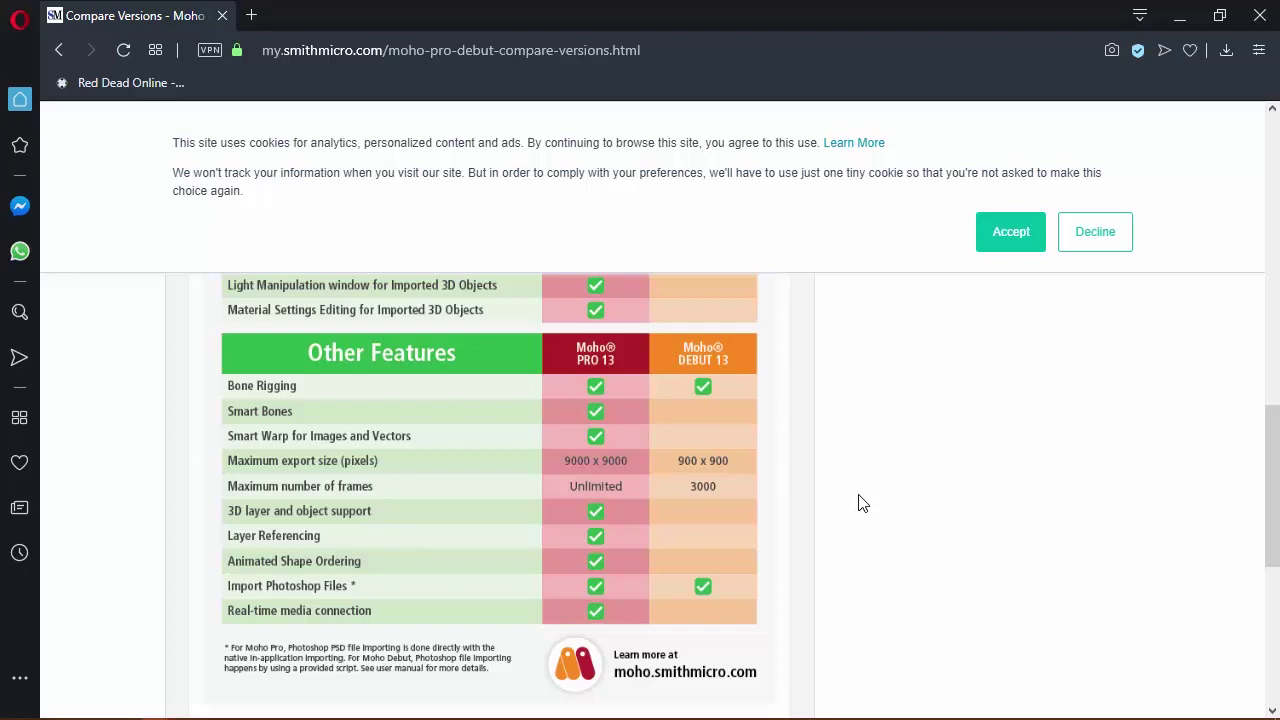
Scroll to the lower New Features rows covering Actions, 3D objects and Bone Rigging
scroll(857, 503, "up", 5)
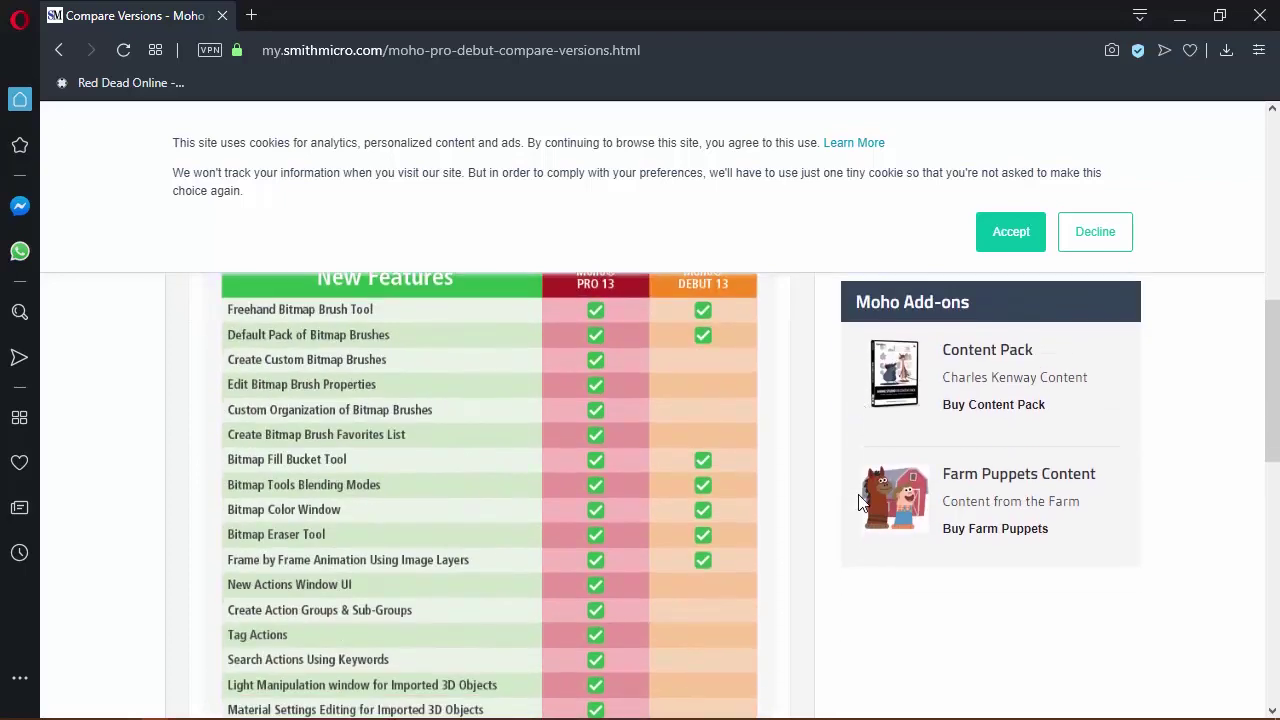
scroll(560, 438, "down", 1)
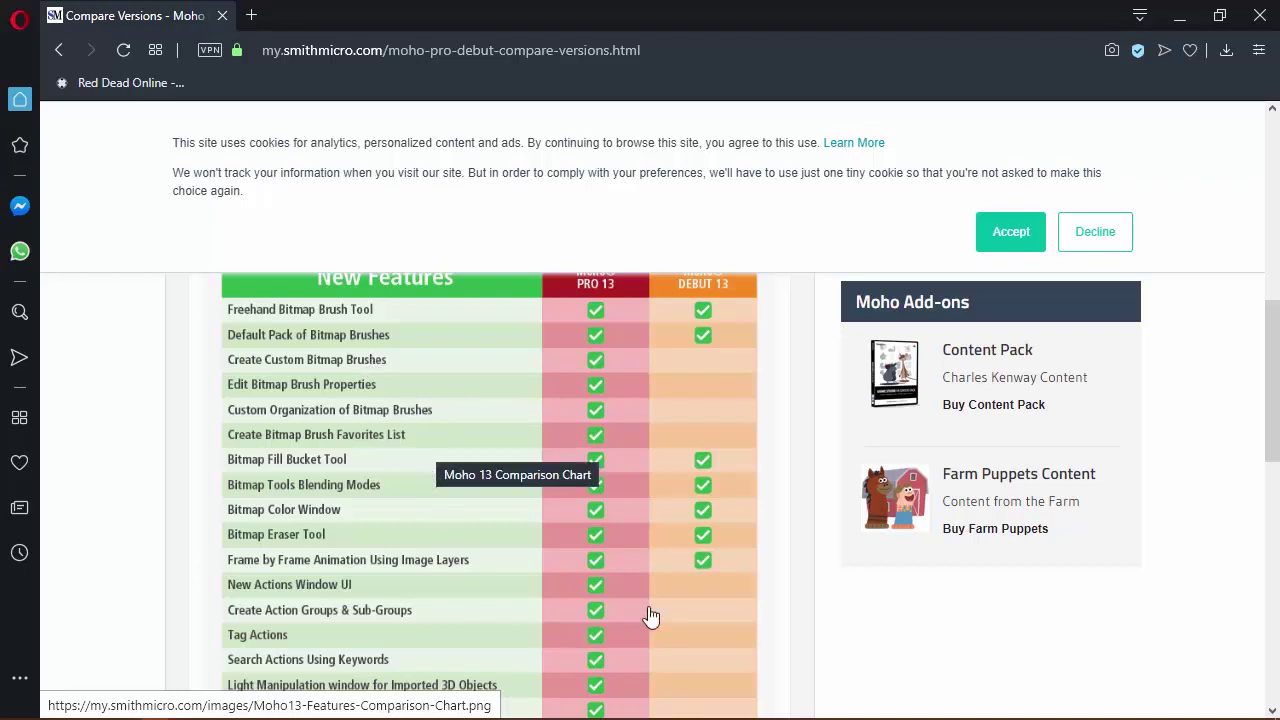
scroll(462, 636, "down", 1)
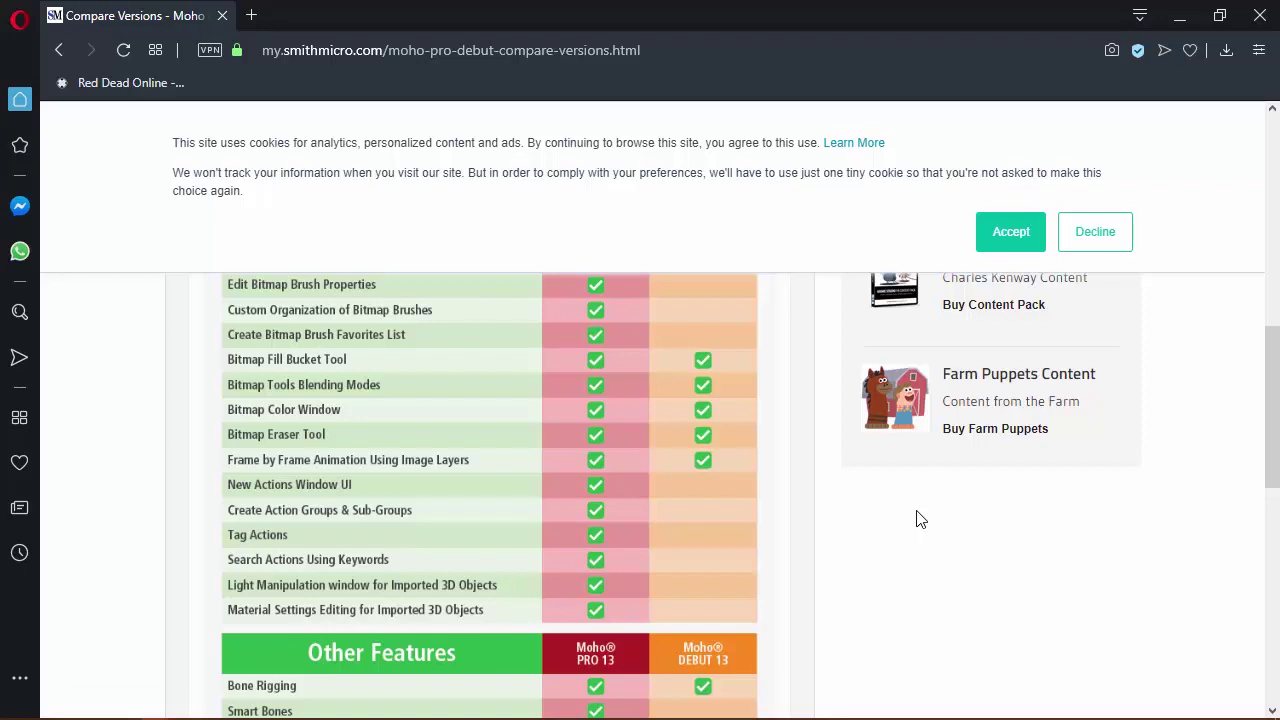
Scroll up to the Moho Pro 13 heading with the $399.99 Digital Copy offer
scroll(920, 519, "up", 8)
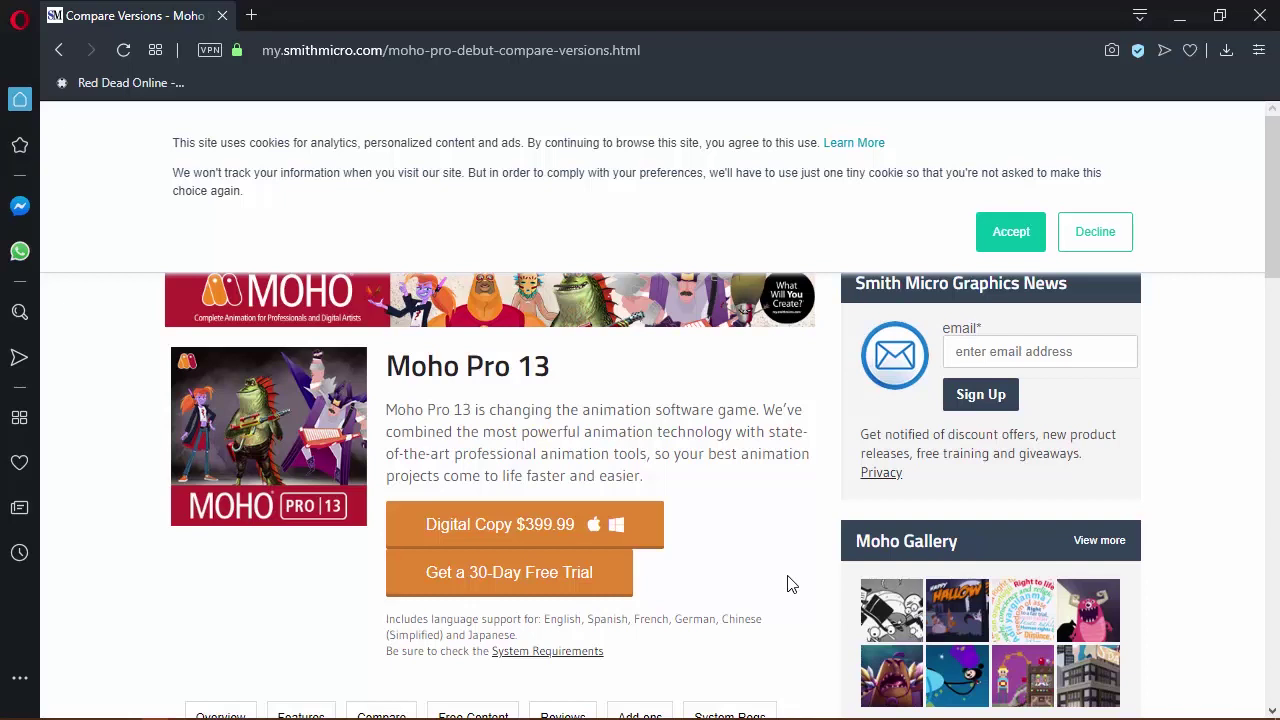